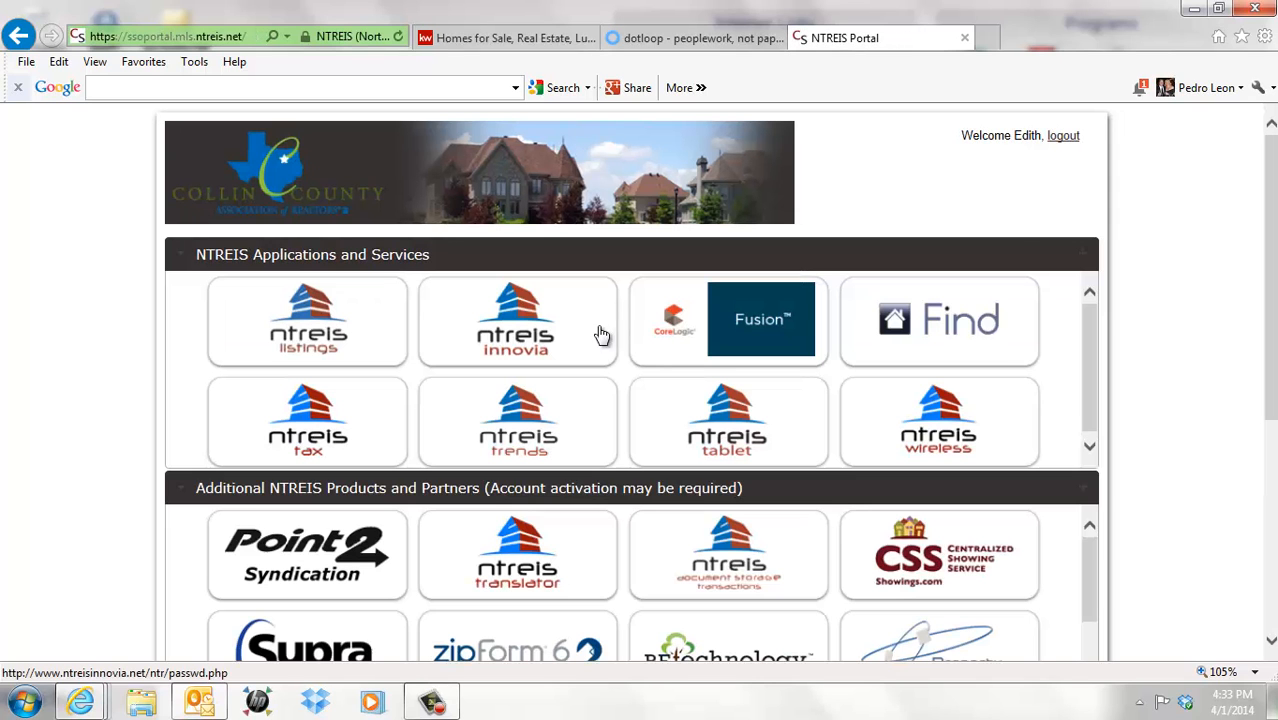
Open the NTREIS listings add/edit area and show the agent's active residential listings
left_click(325, 338)
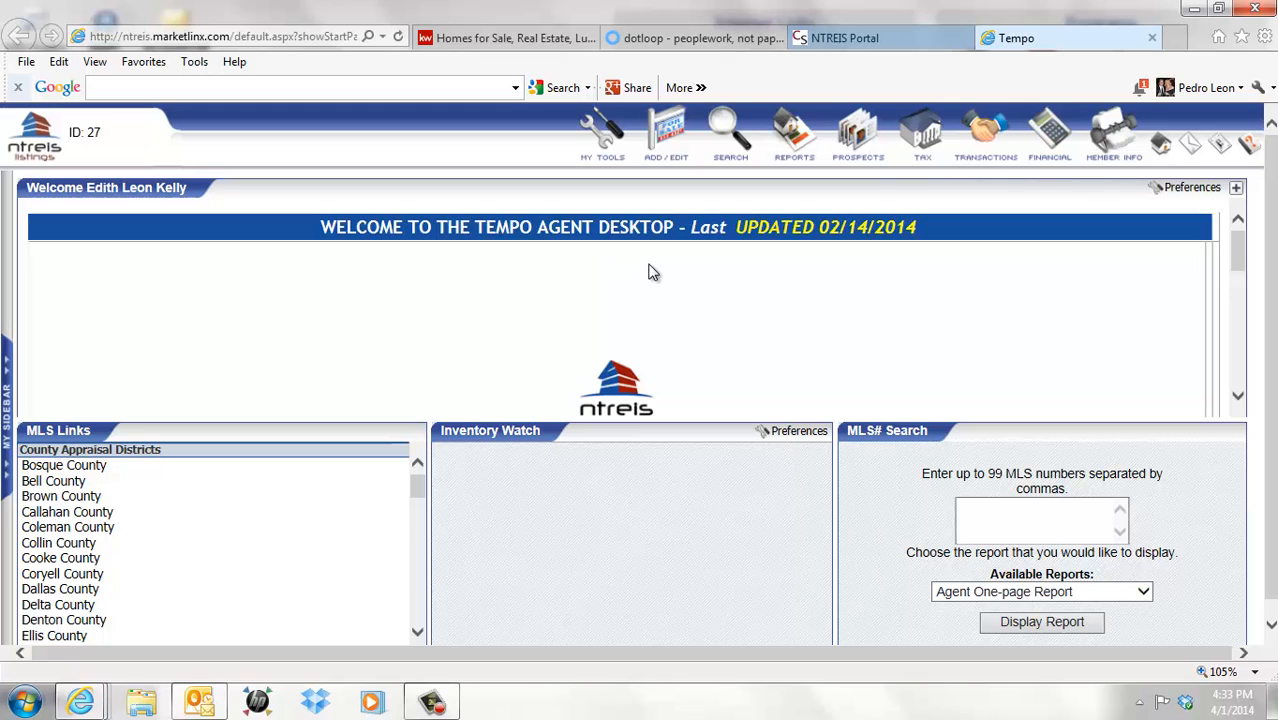
left_click(668, 162)
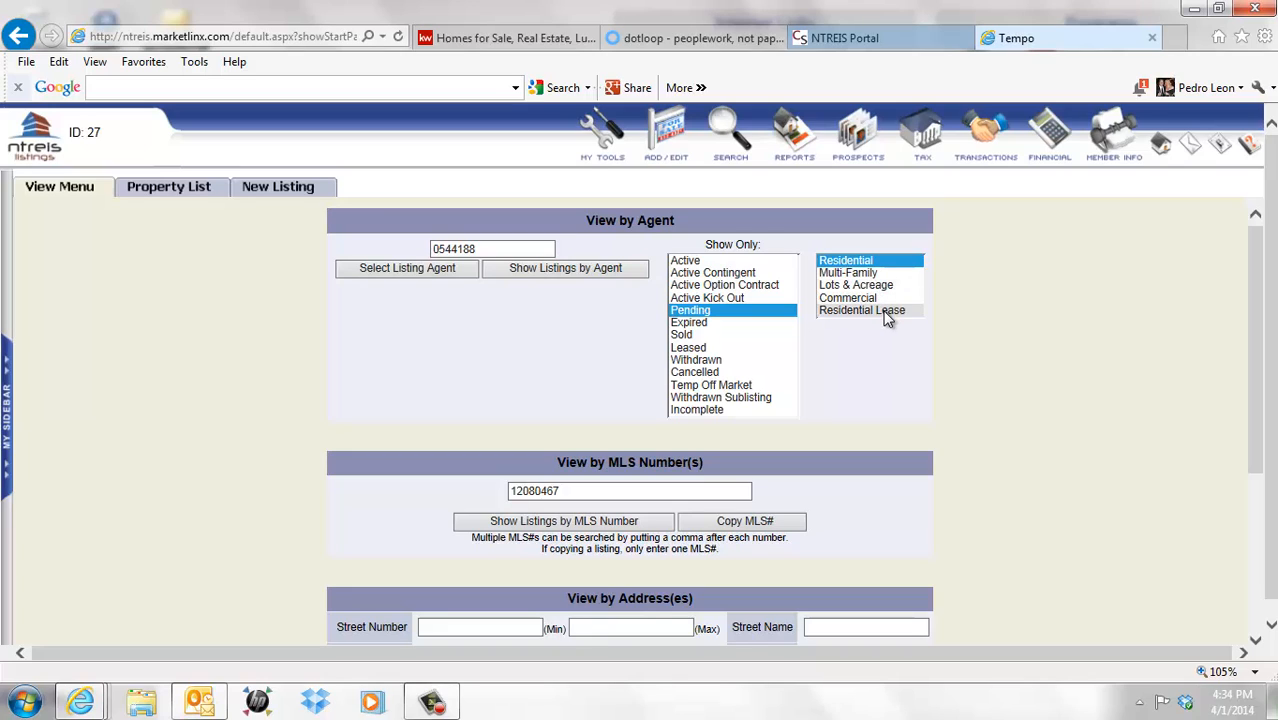
left_click(697, 263)
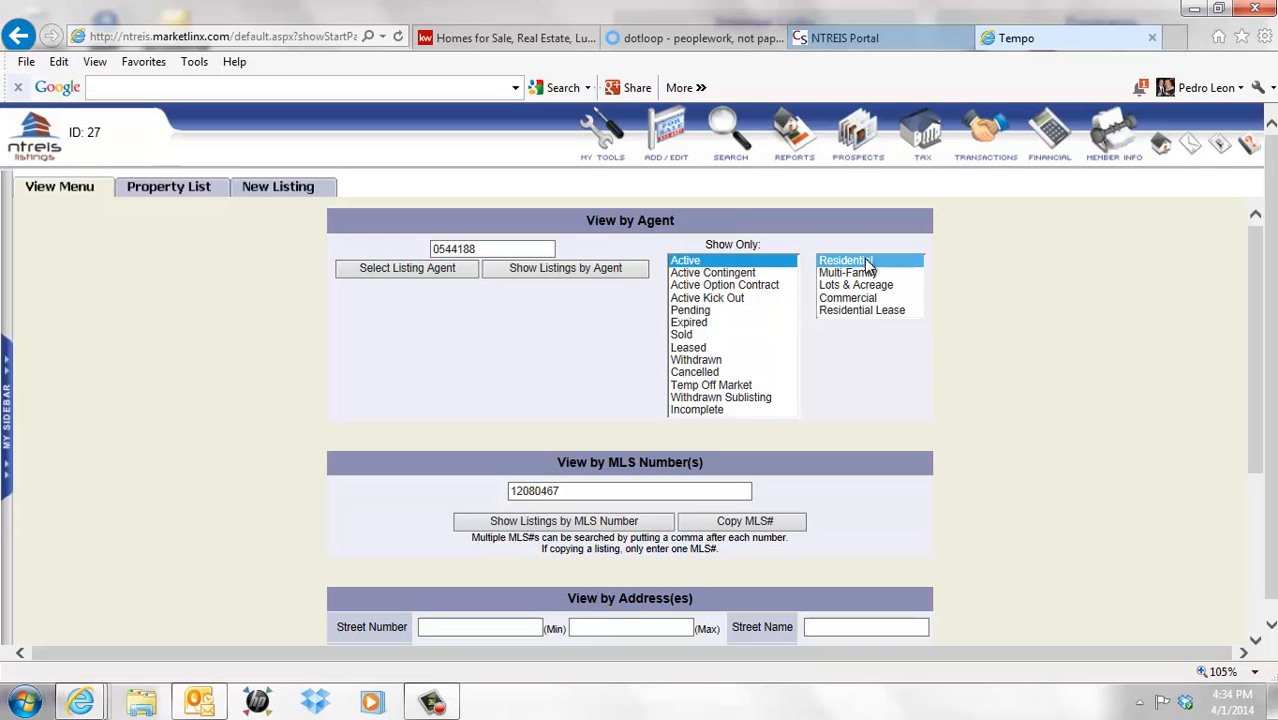
left_click(577, 270)
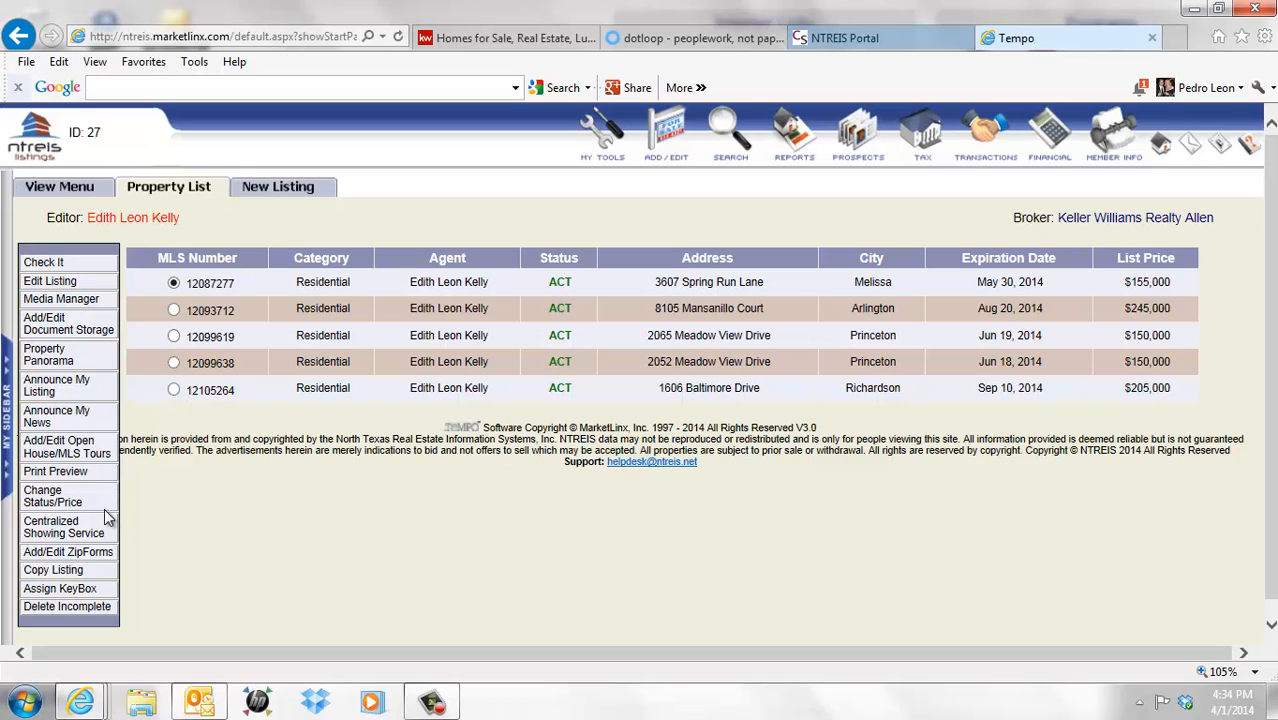
Open the status and price change form for the first active listing and review its price, expiration, contingent, pending, sold and off-market sections
left_click(50, 495)
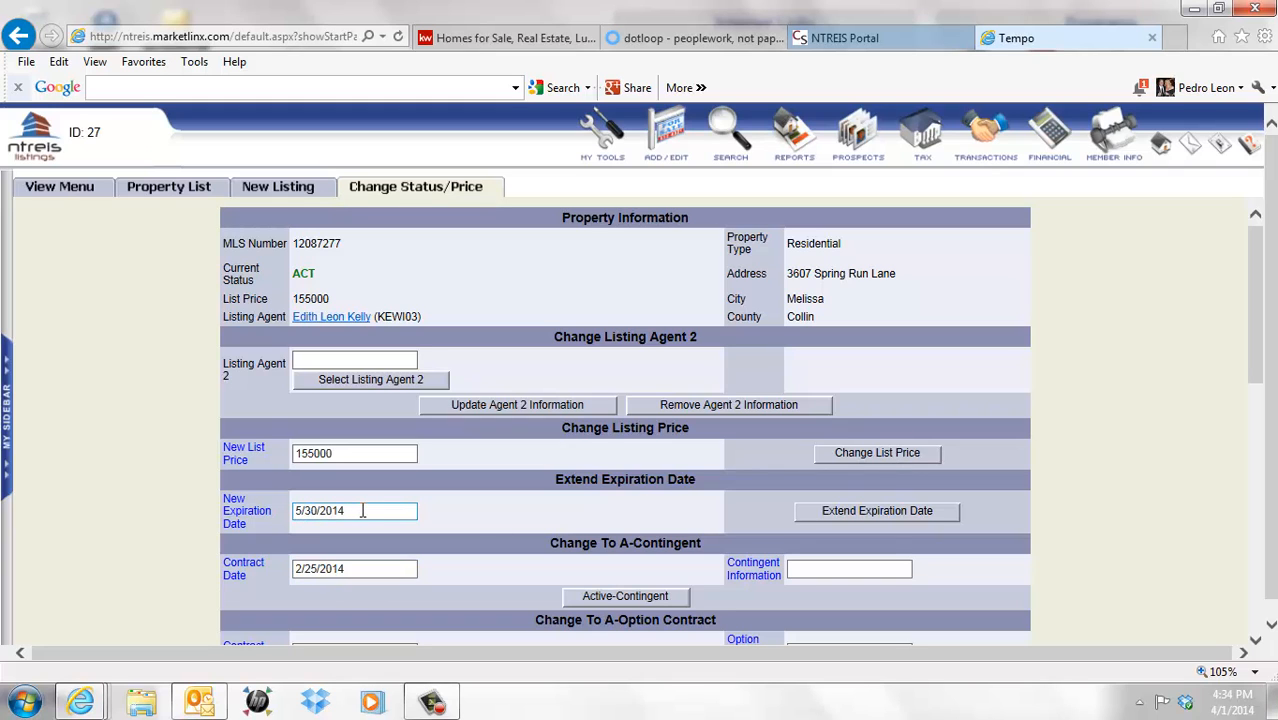
left_click_drag(1258, 314, 1260, 379)
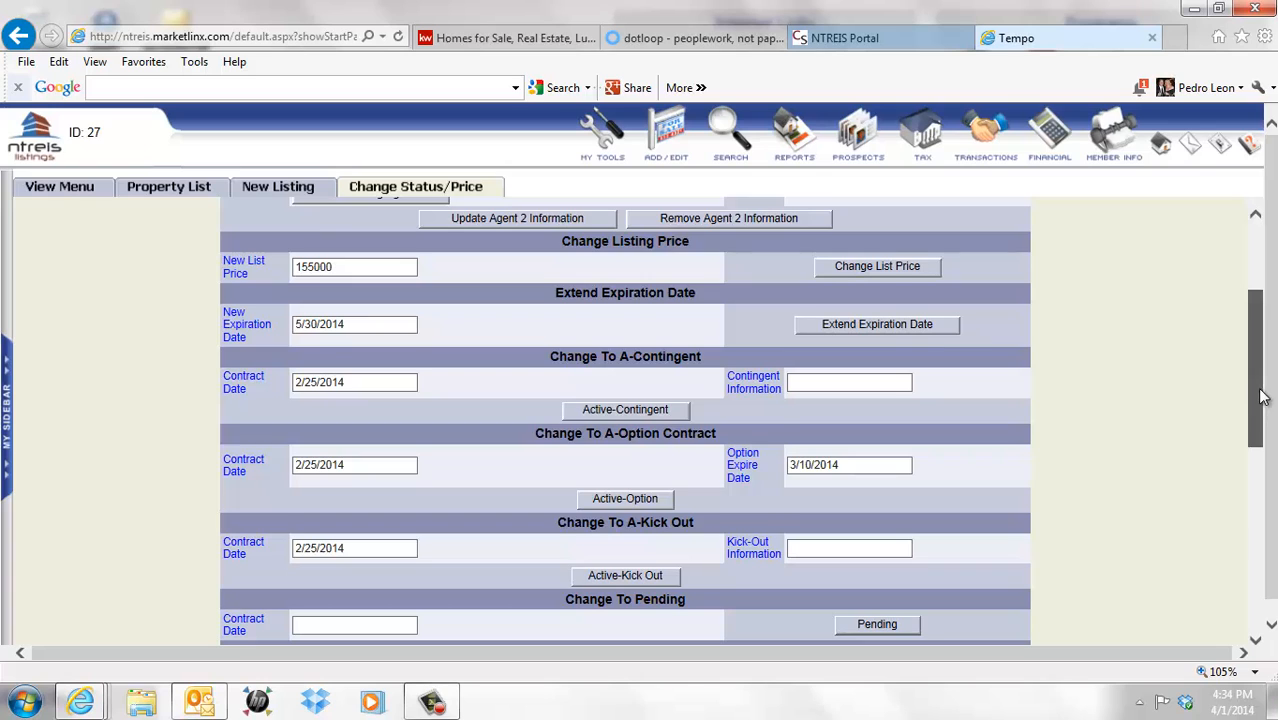
left_click_drag(1265, 396, 1274, 468)
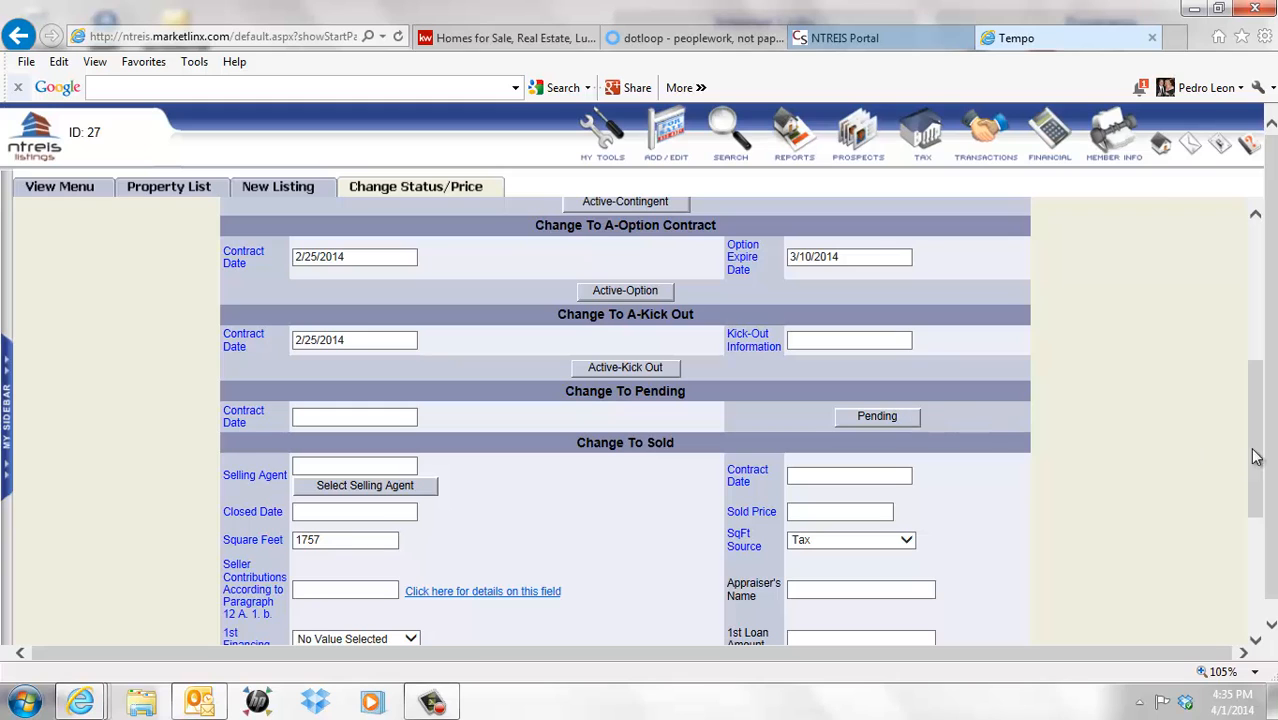
left_click_drag(1262, 410, 1272, 463)
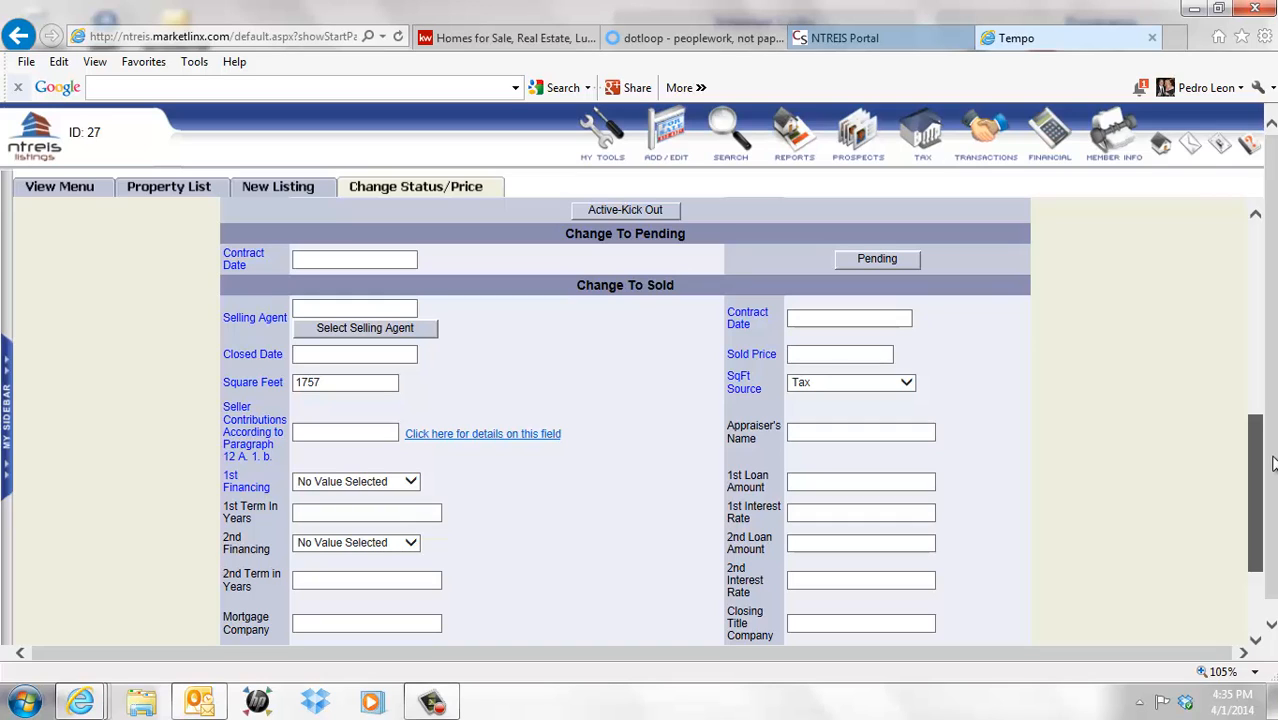
left_click_drag(1273, 463, 1273, 467)
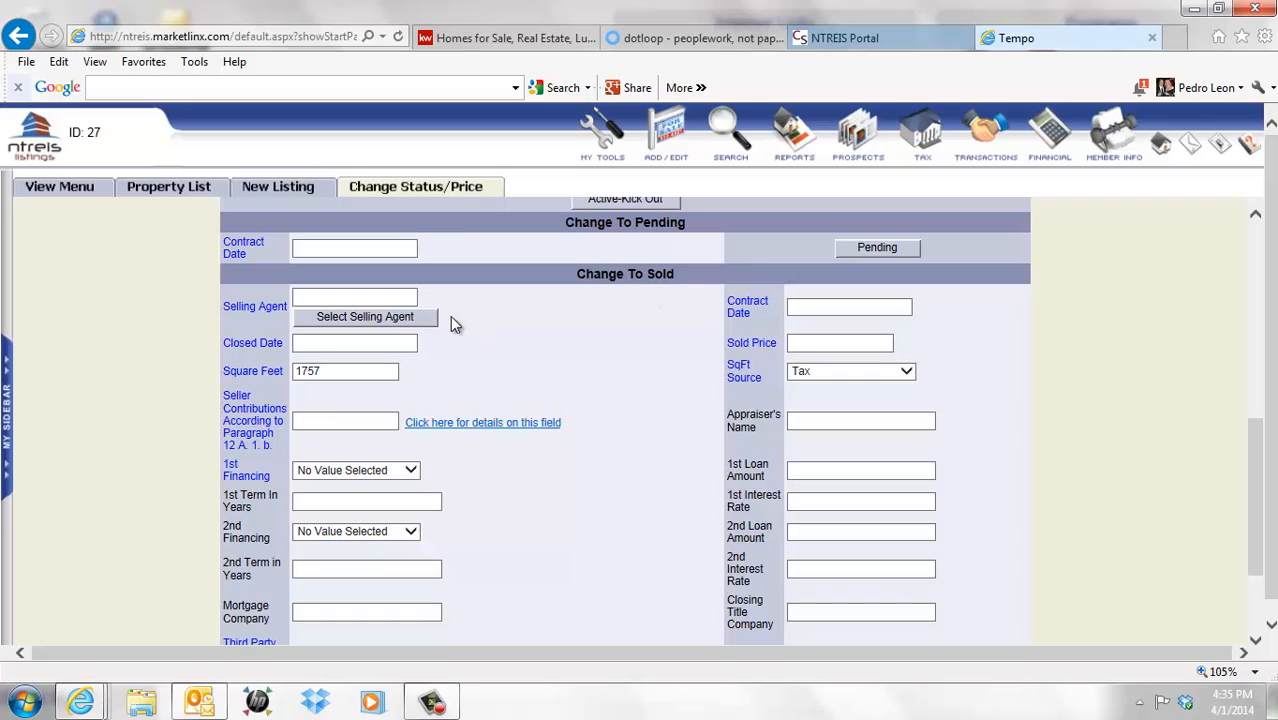
left_click(382, 416)
left_click_drag(1264, 490, 1265, 529)
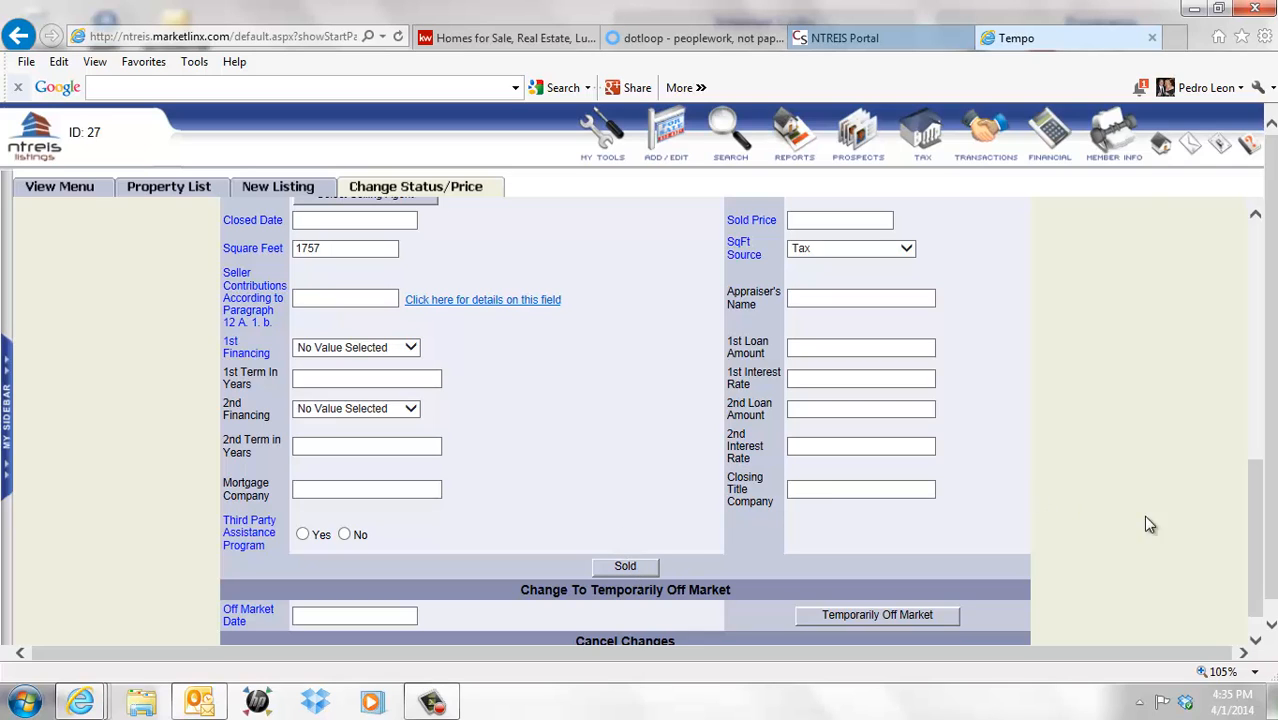
left_click_drag(1257, 570, 1255, 189)
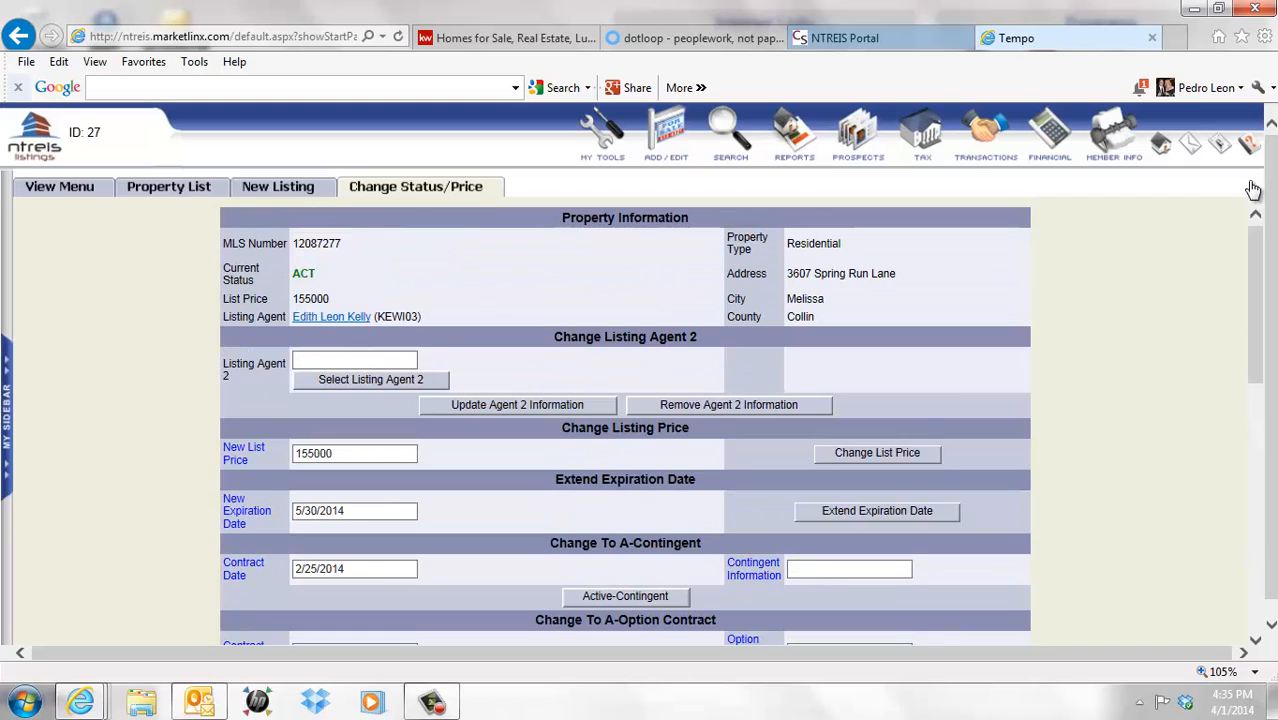
Return to the listing filters and show the agent's pending residential listings
left_click(60, 188)
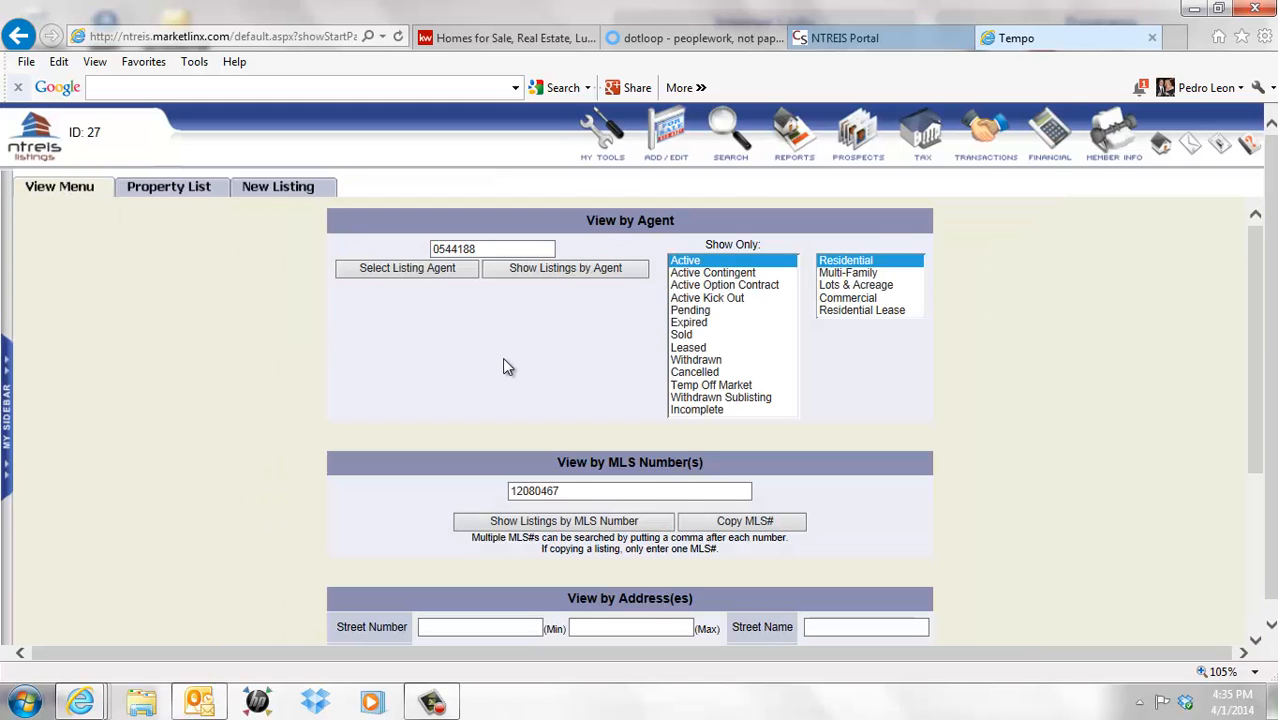
left_click(700, 311)
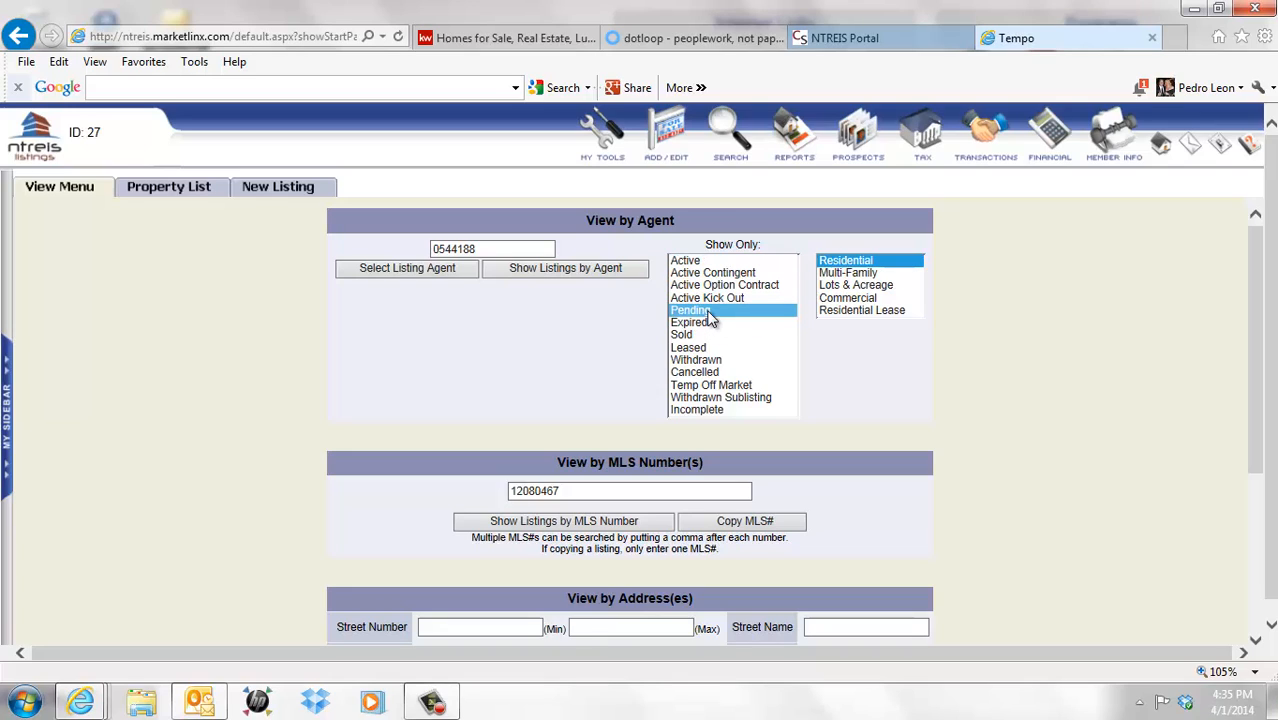
left_click(568, 269)
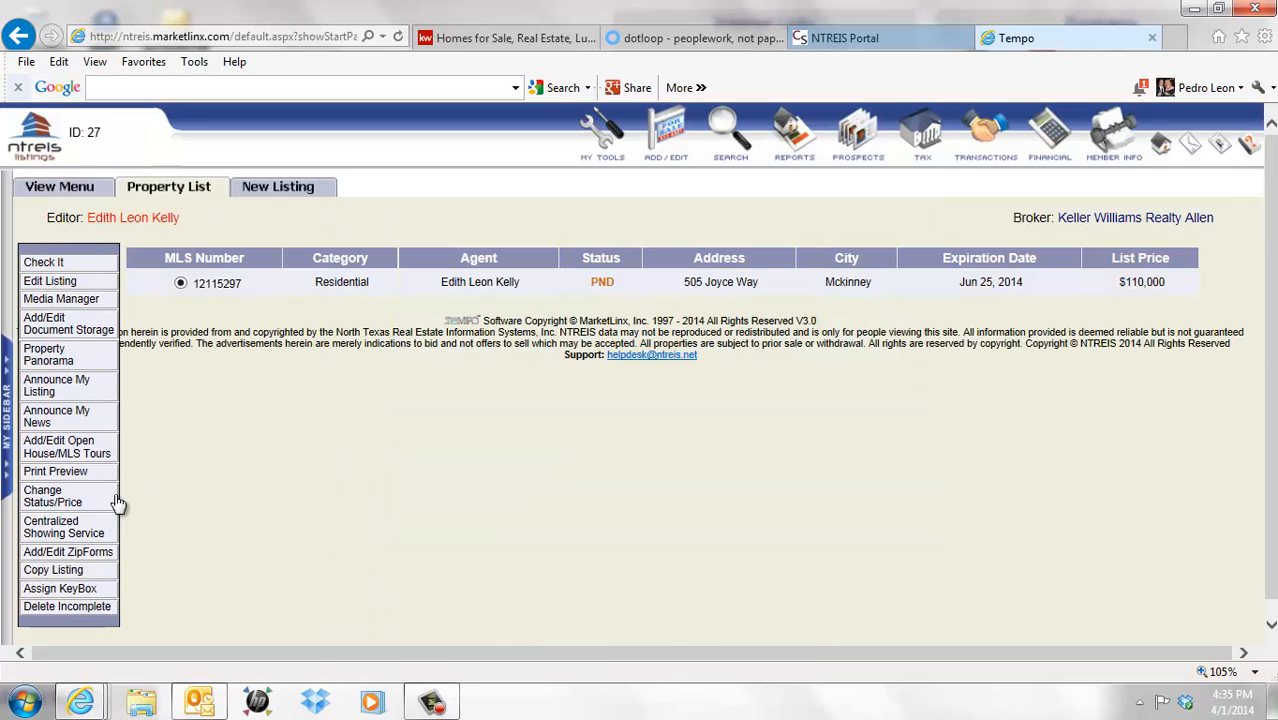
Send the pending Mckinney listing to Centralized Showing Service and choose the Go confirmation type
left_click(62, 528)
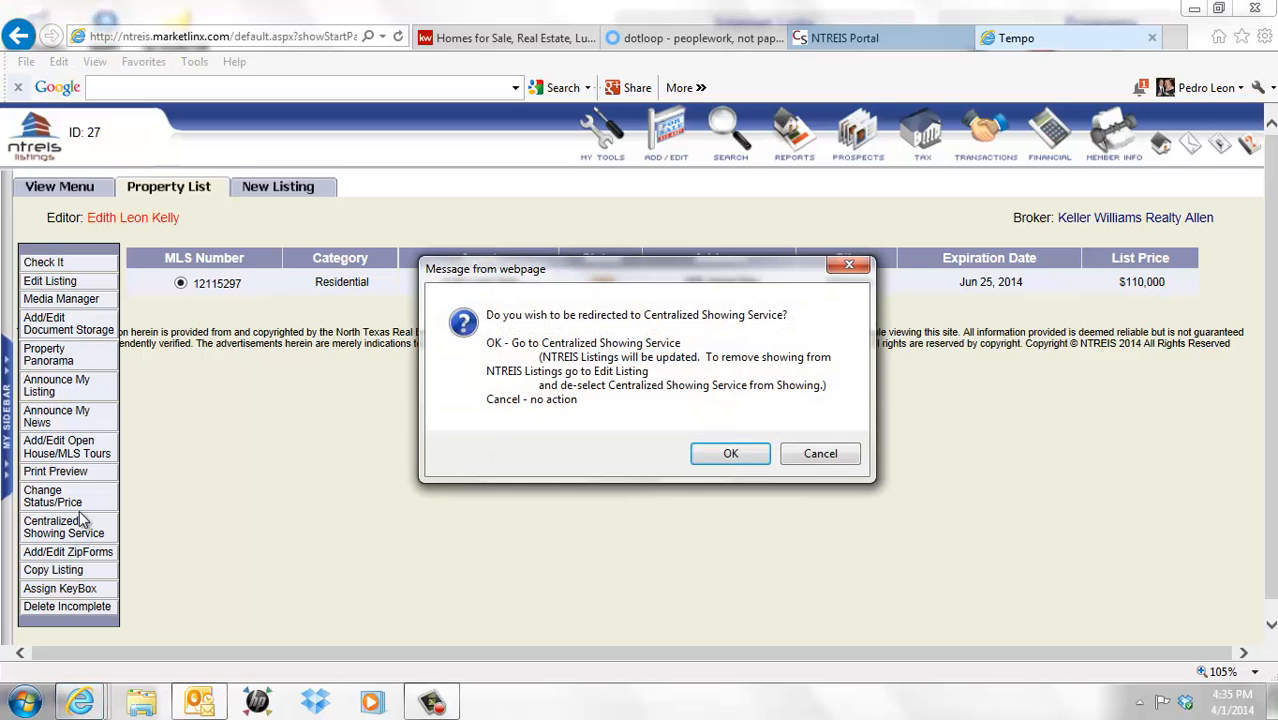
left_click(731, 454)
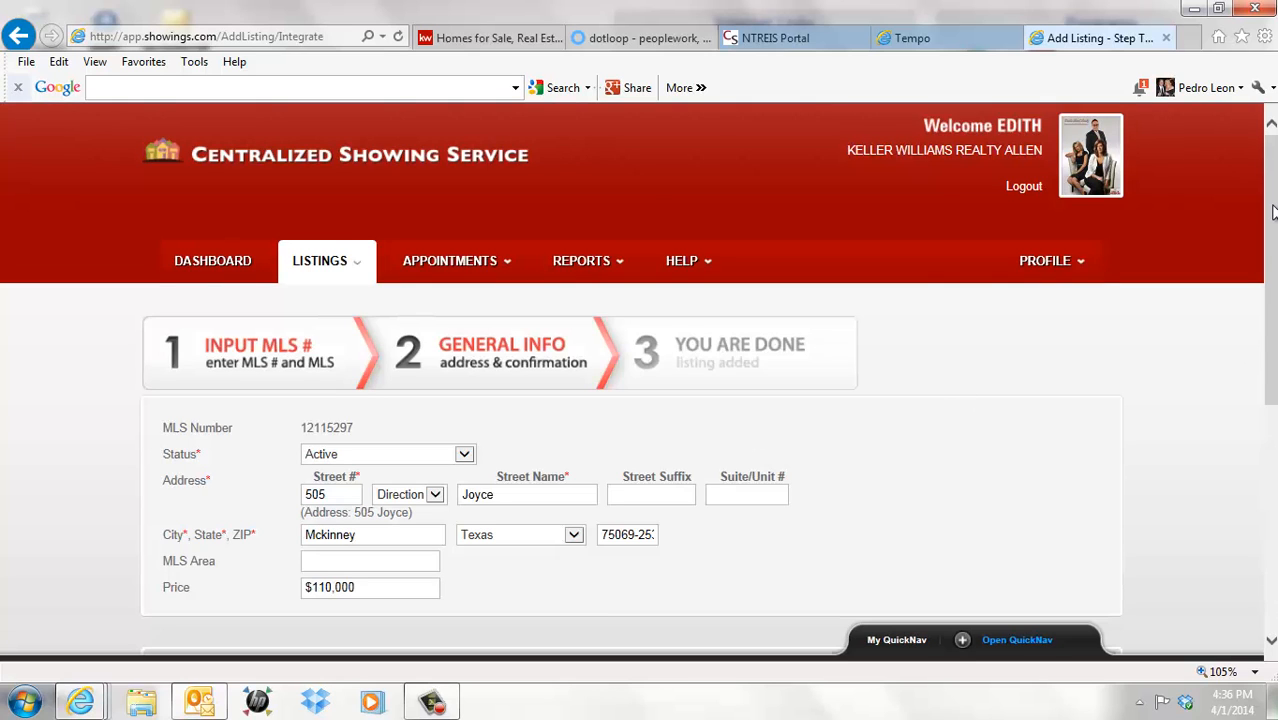
left_click_drag(1273, 211, 1273, 353)
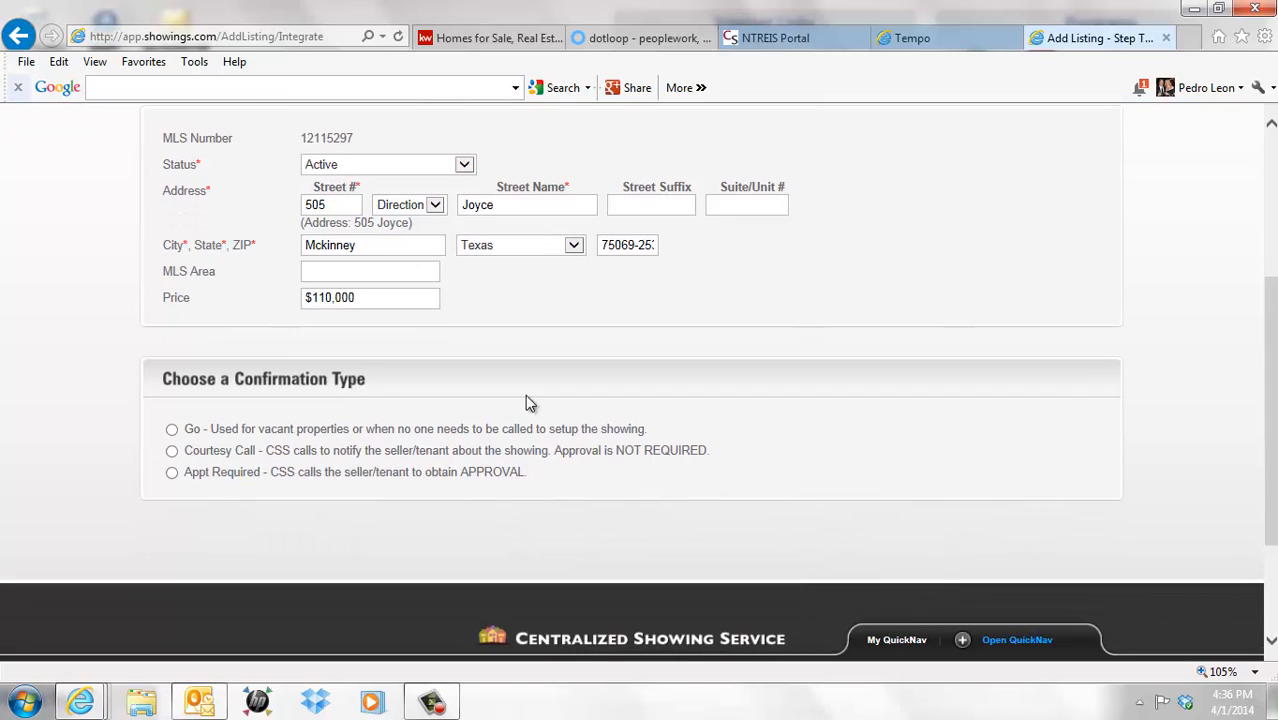
left_click(171, 429)
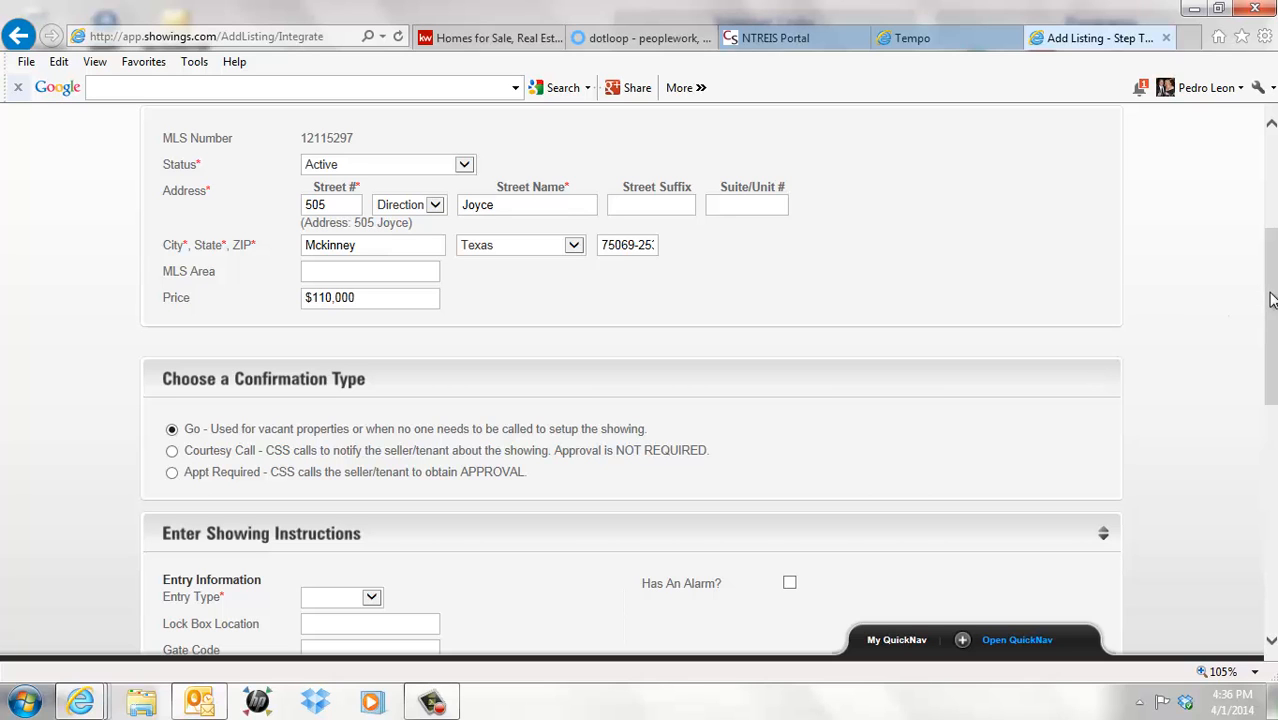
Set the entry type to Supra/Key, the lock box location to "front door" and the CSS instructions to "go and show"
left_click_drag(1270, 300, 1270, 394)
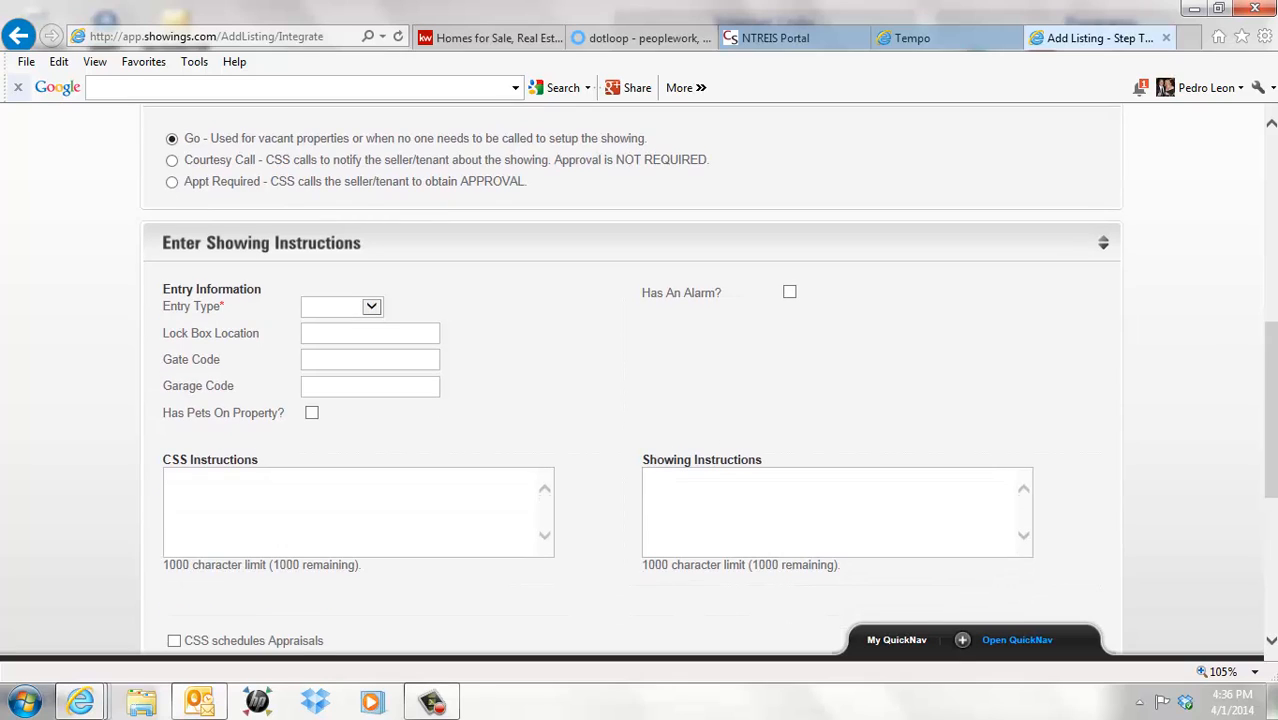
left_click(371, 307)
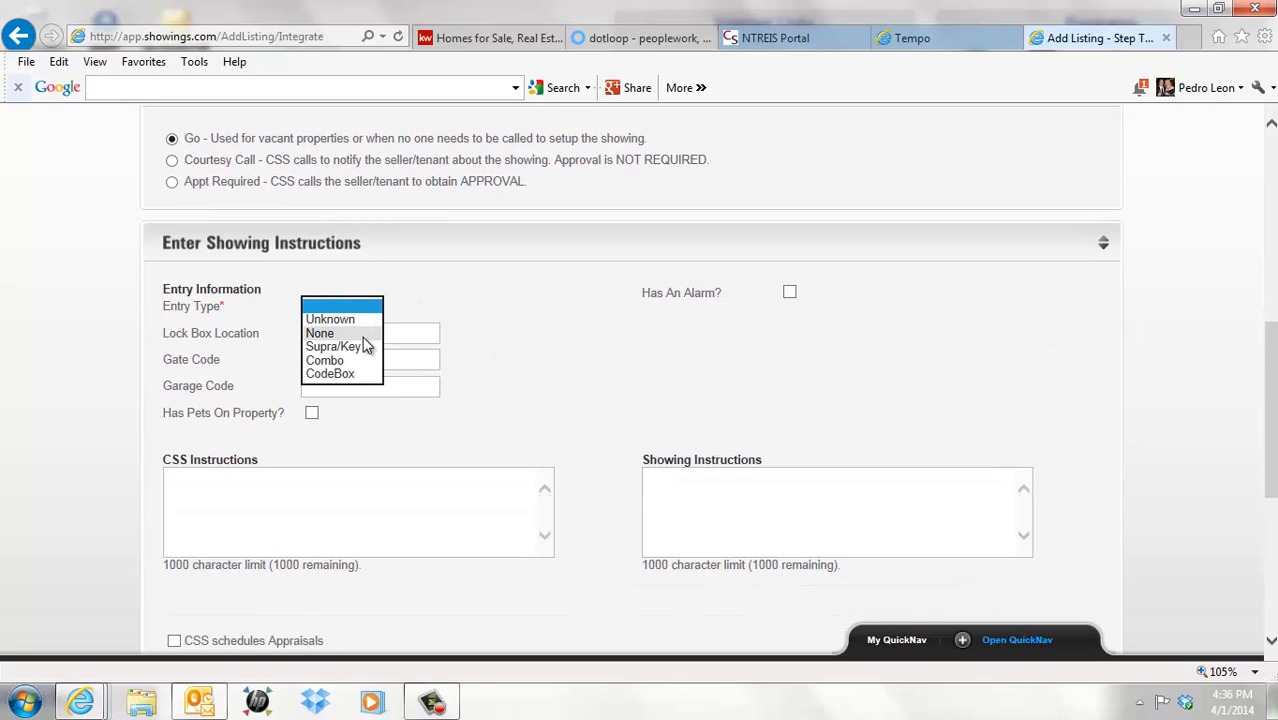
left_click(362, 346)
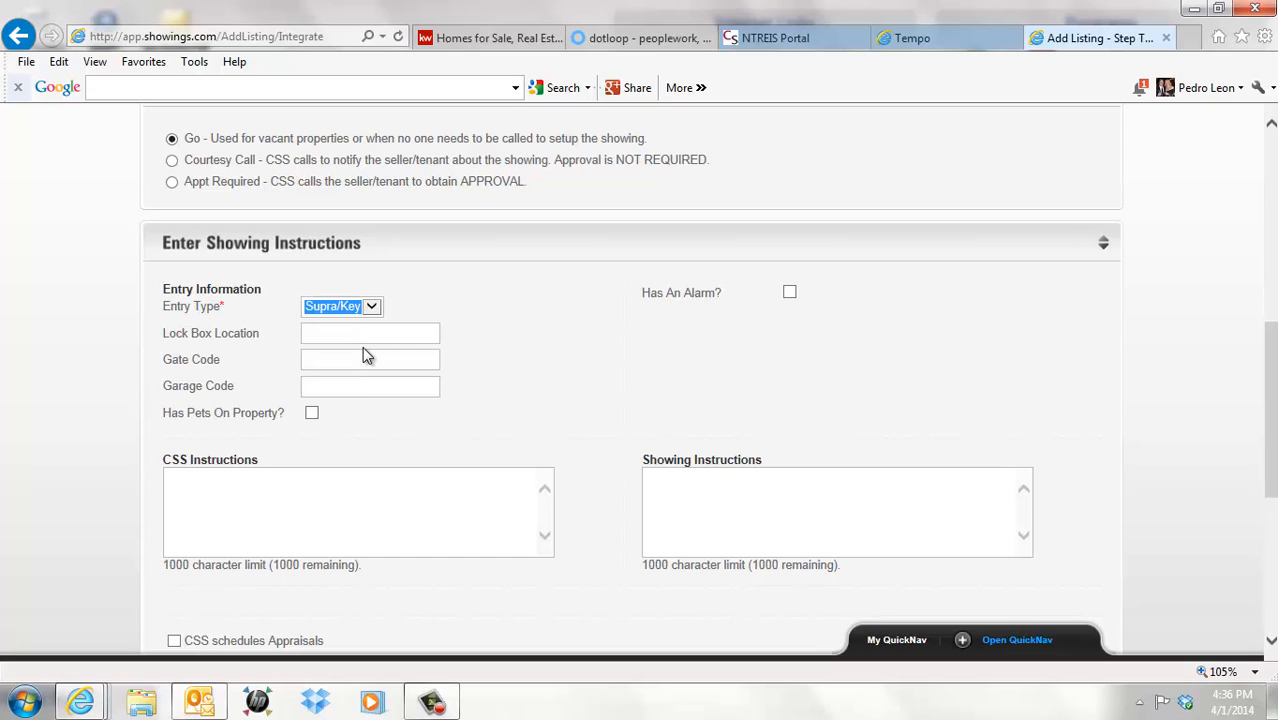
left_click(367, 332)
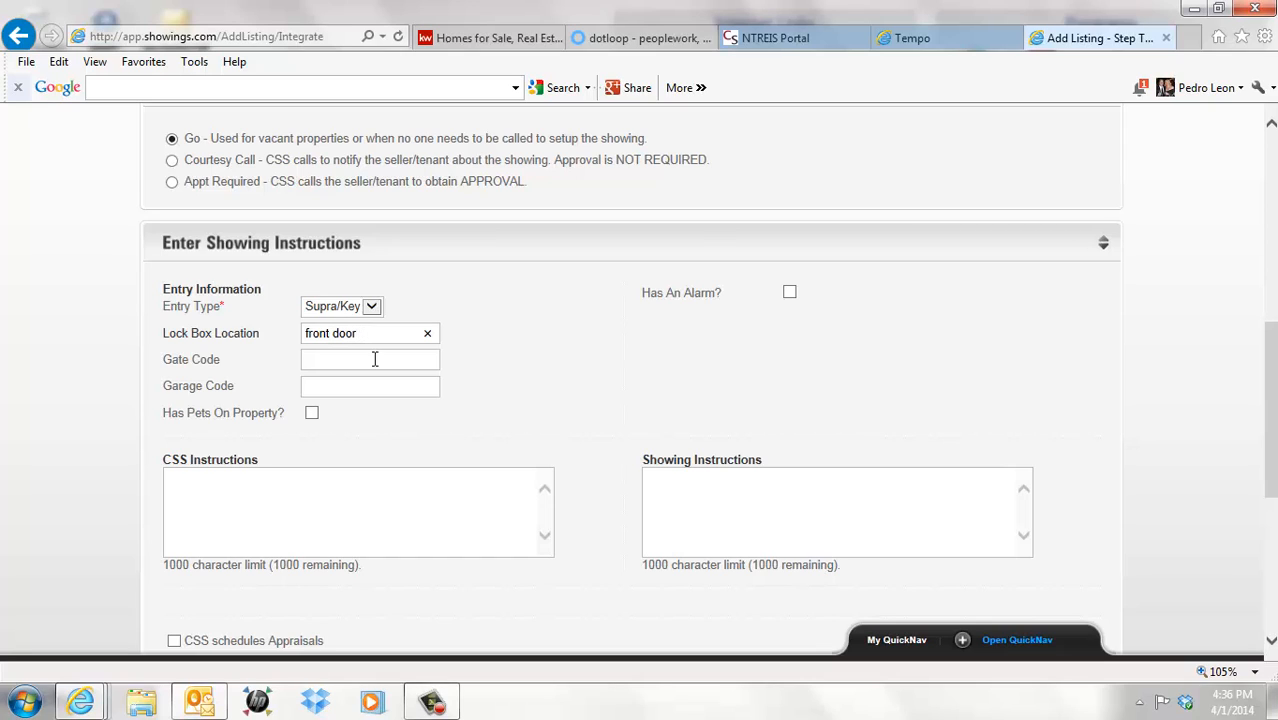
left_click(322, 513)
type("g")
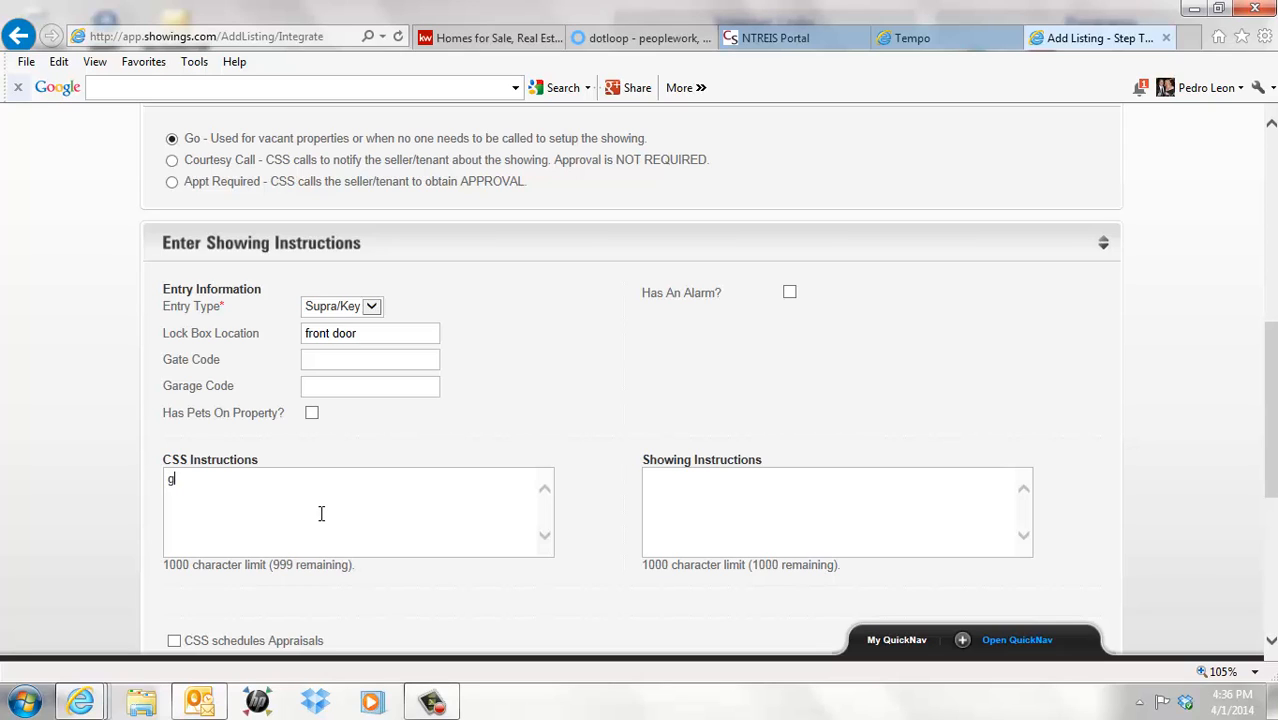
type("o and show")
Have CSS schedule appraisals, inspections and exterminators, then add the listing and return to the dashboard
scroll(321, 513, "down", 3)
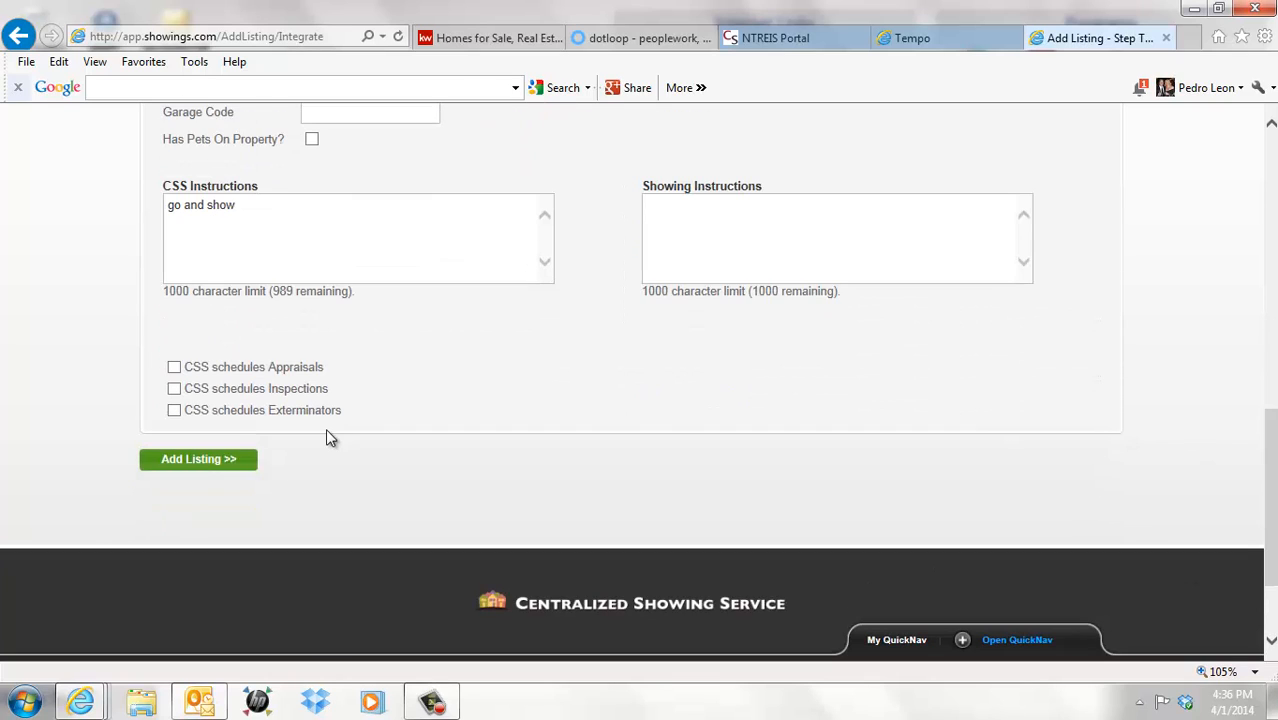
left_click(175, 369)
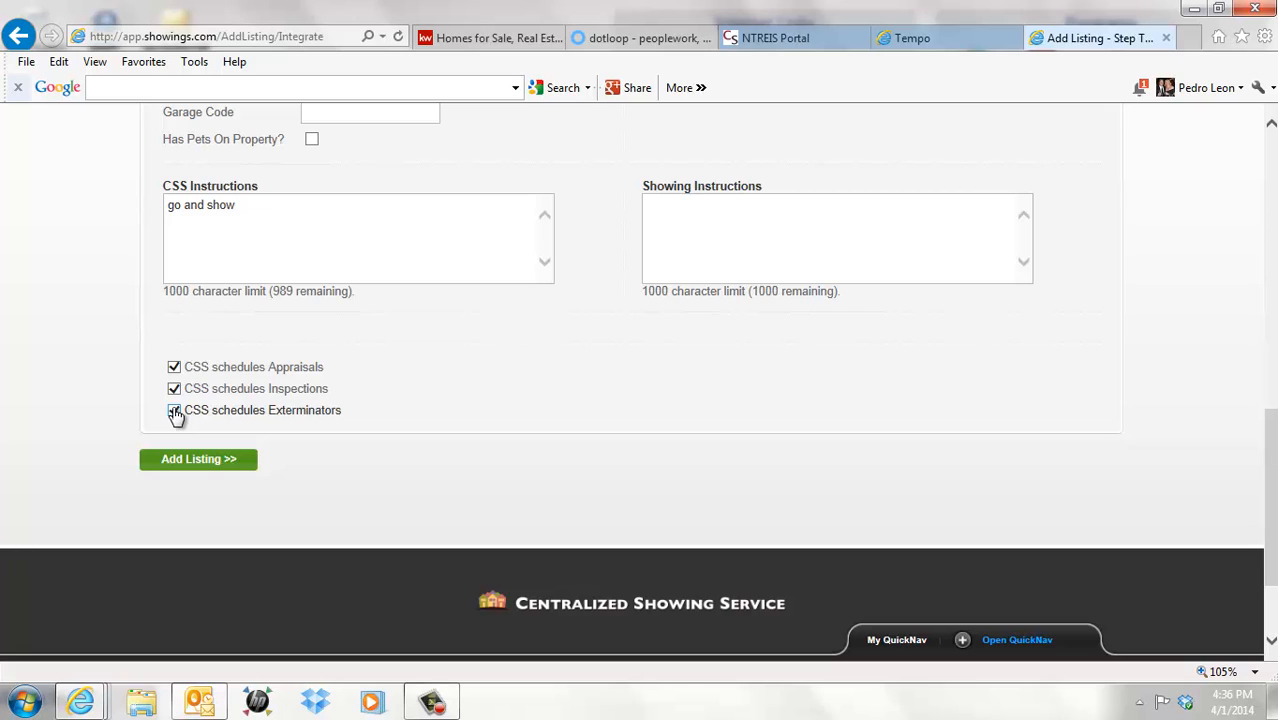
left_click(213, 467)
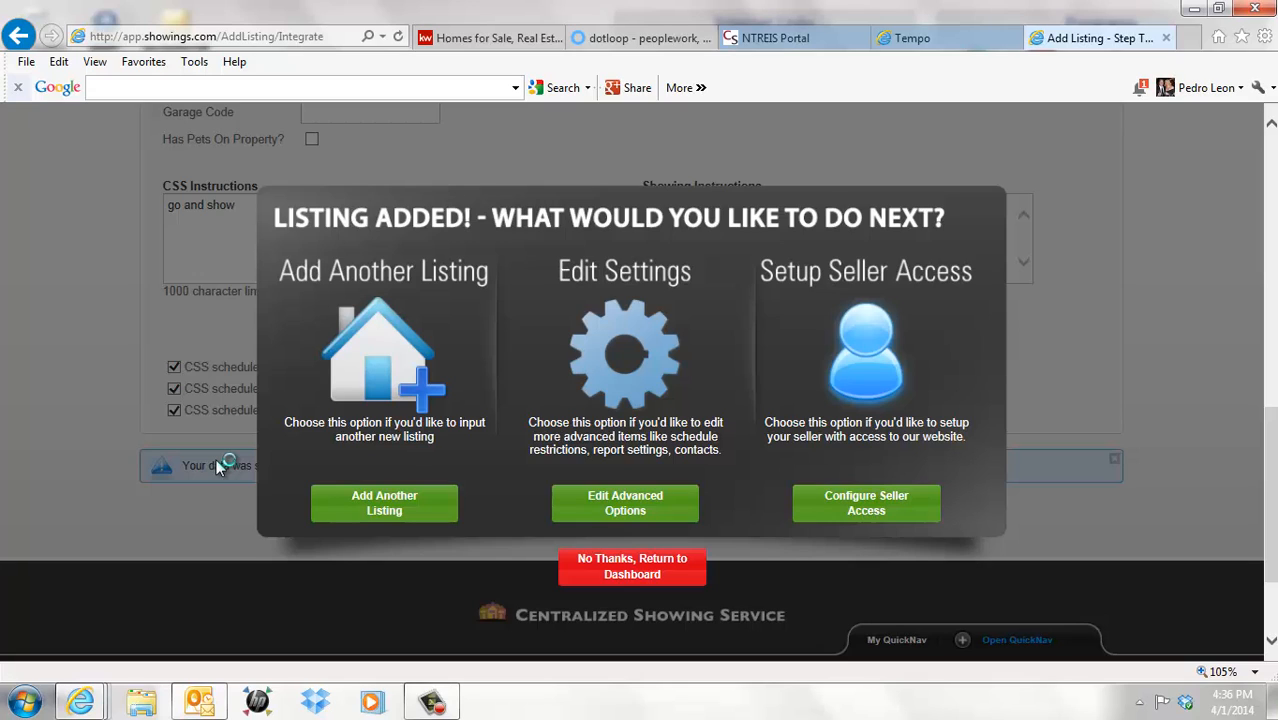
left_click(640, 572)
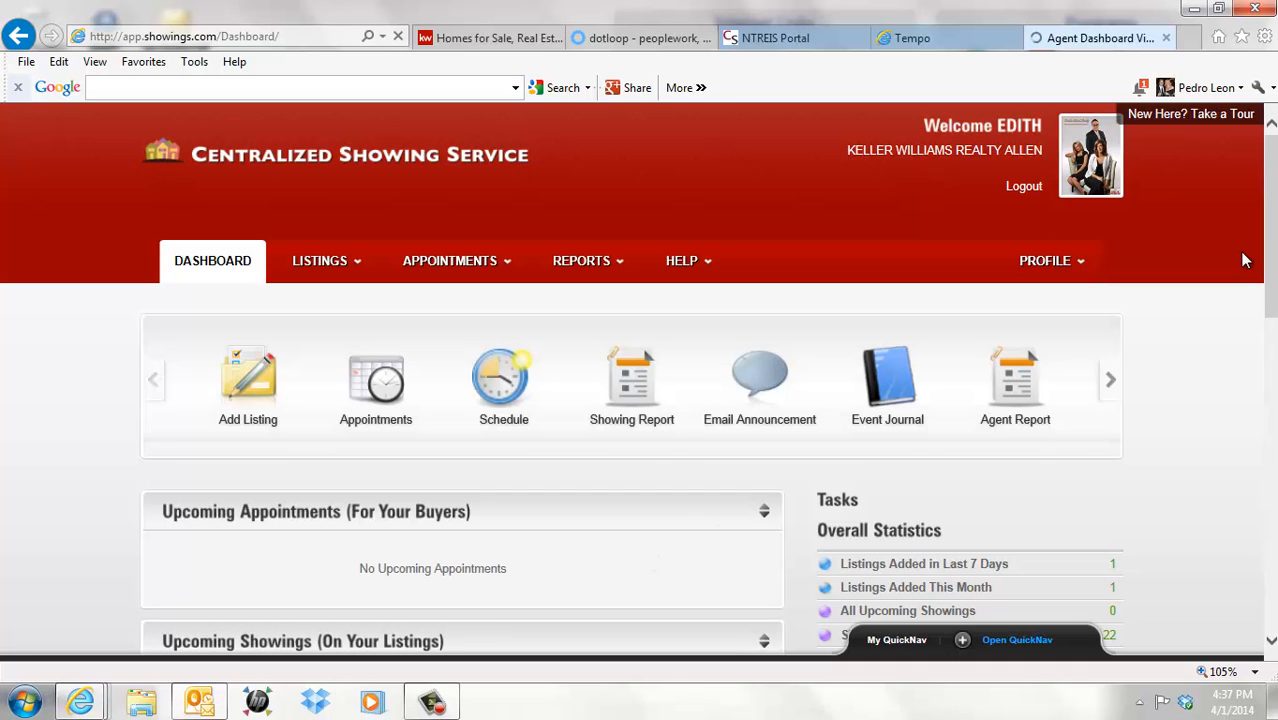
Open the full list of the agent's listings in Centralized Showing Service
left_click_drag(1271, 252, 1220, 205)
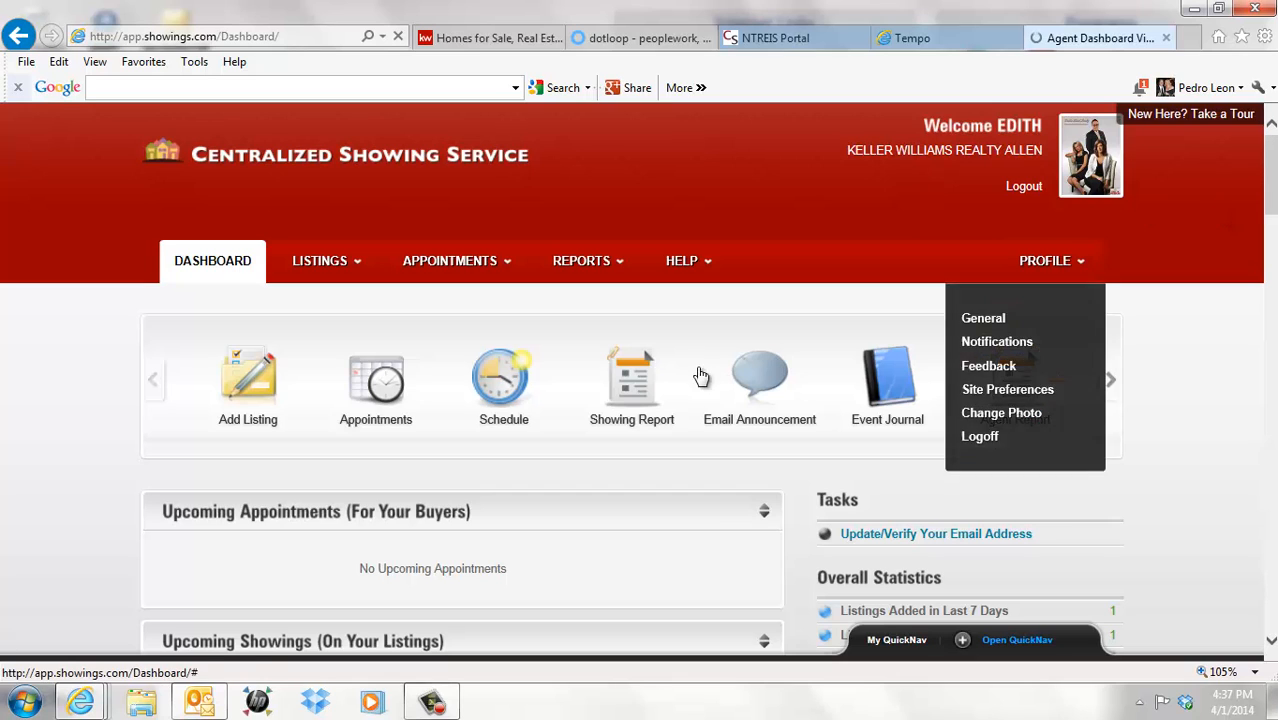
mouse_move(357, 262)
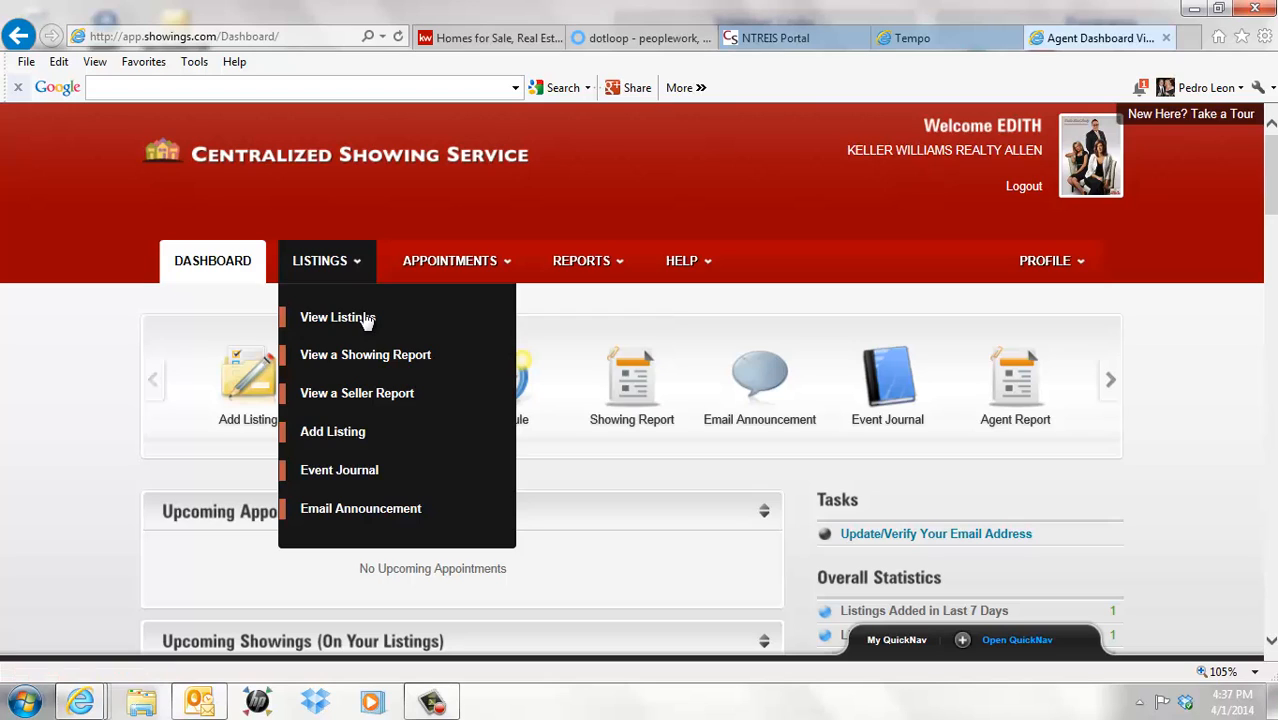
left_click(334, 318)
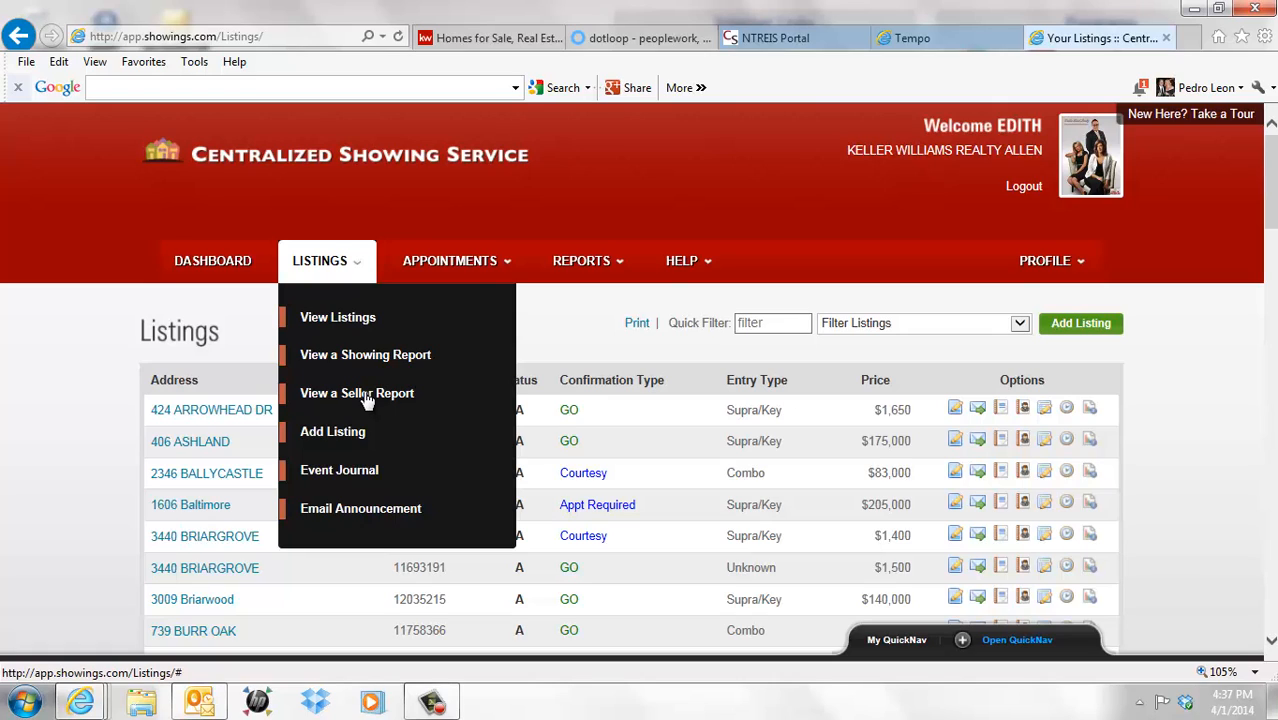
Open the email announcement listing picker, browse the listings it offers, and close it without choosing one
left_click(388, 510)
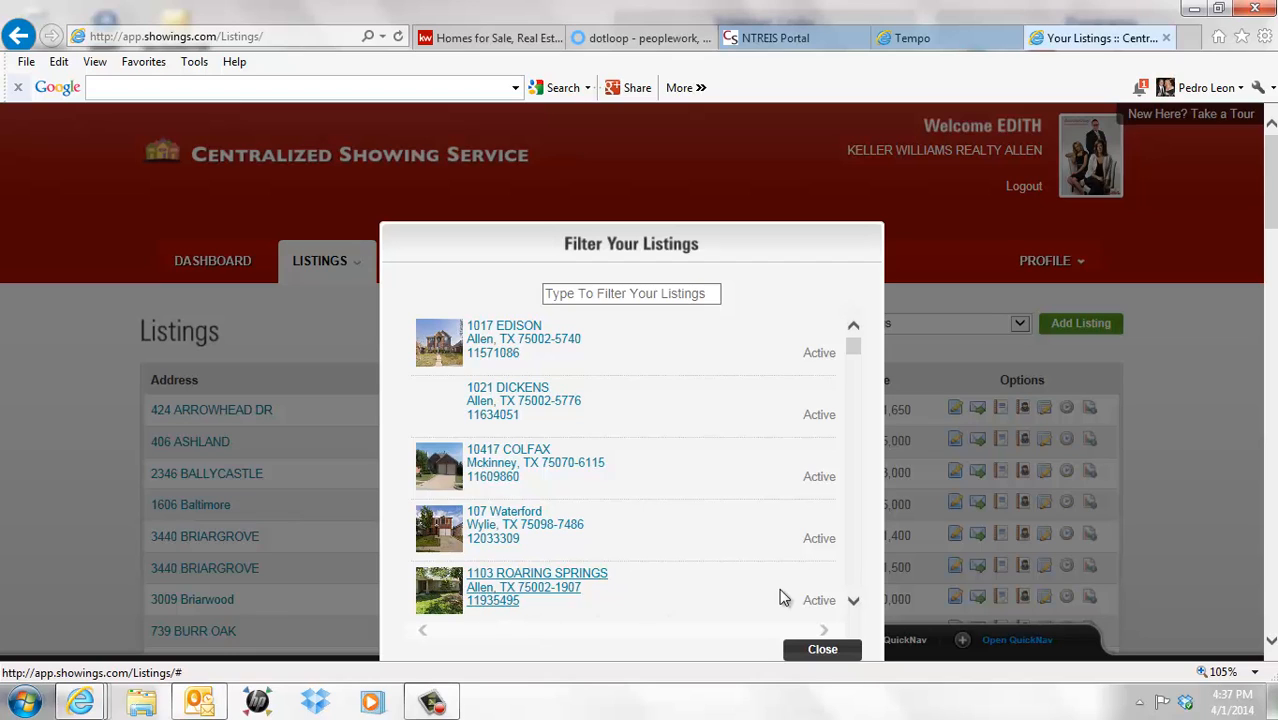
left_click(853, 602)
left_click(854, 604)
left_click(854, 604)
left_click(854, 604)
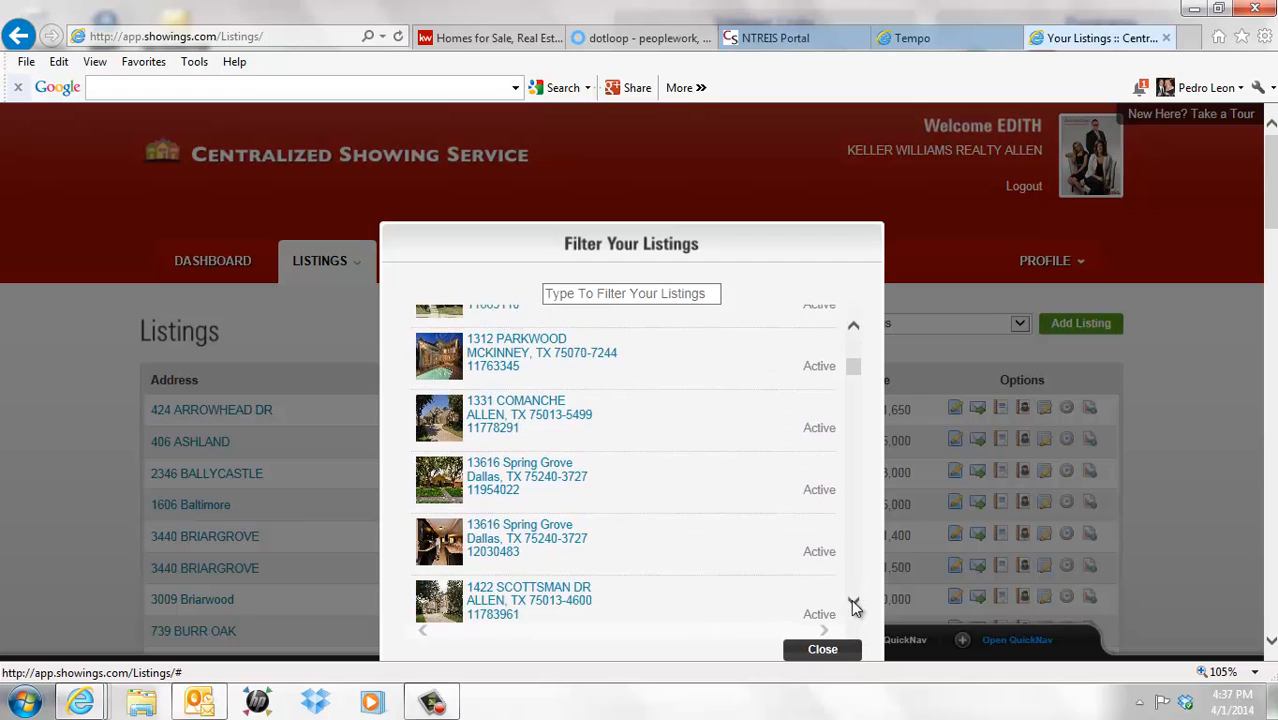
left_click(854, 604)
left_click(854, 604)
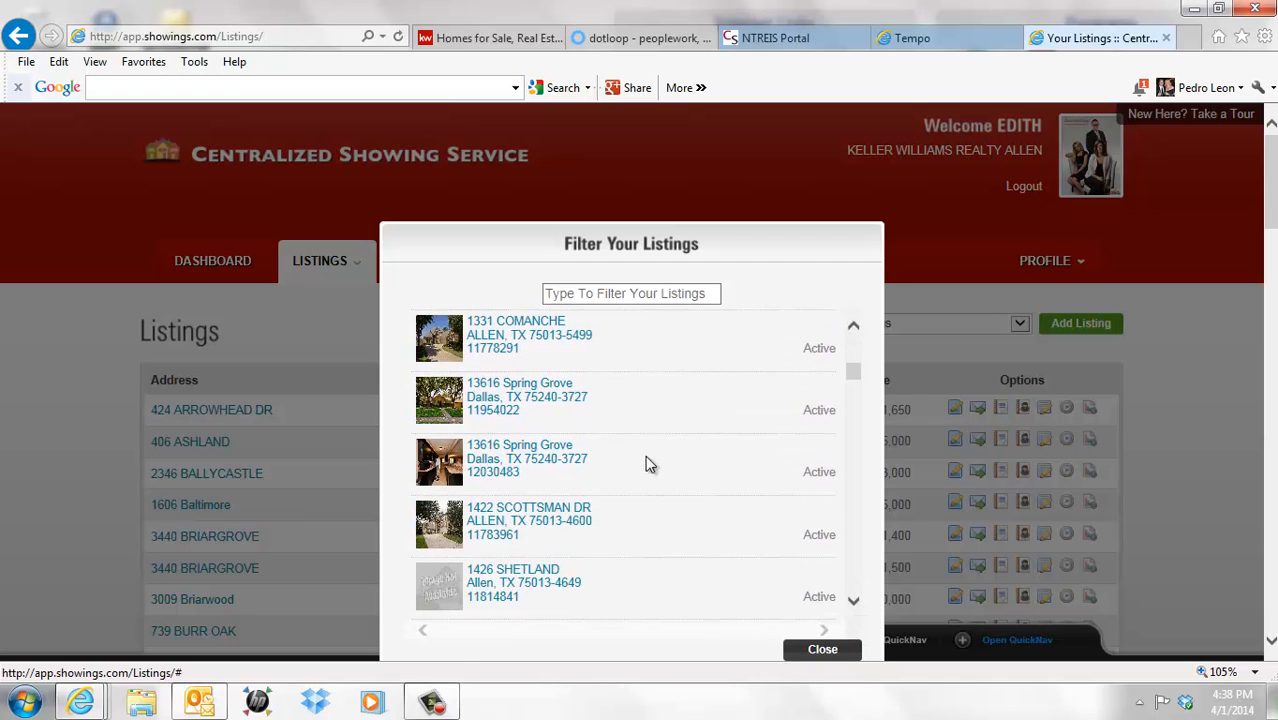
left_click(829, 650)
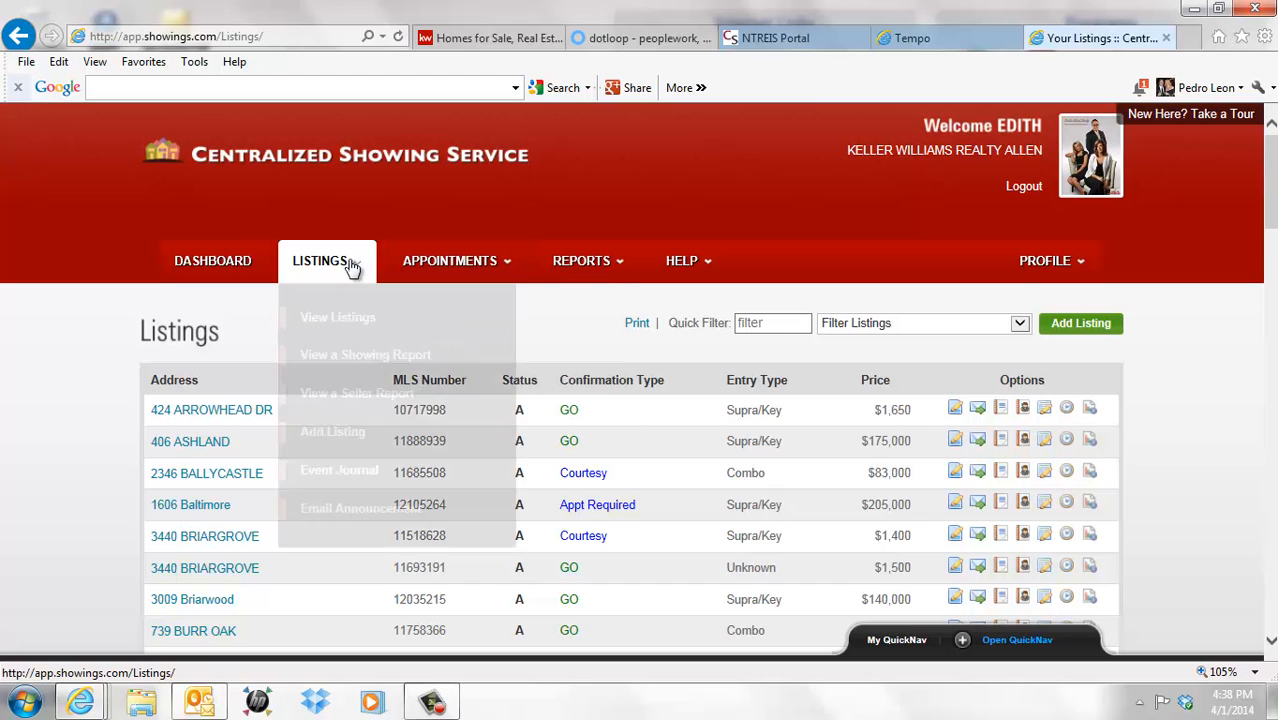
Try to open the classic appointment scheduling page, and close the Centralized Showing Service site to return to NTREIS
mouse_move(480, 276)
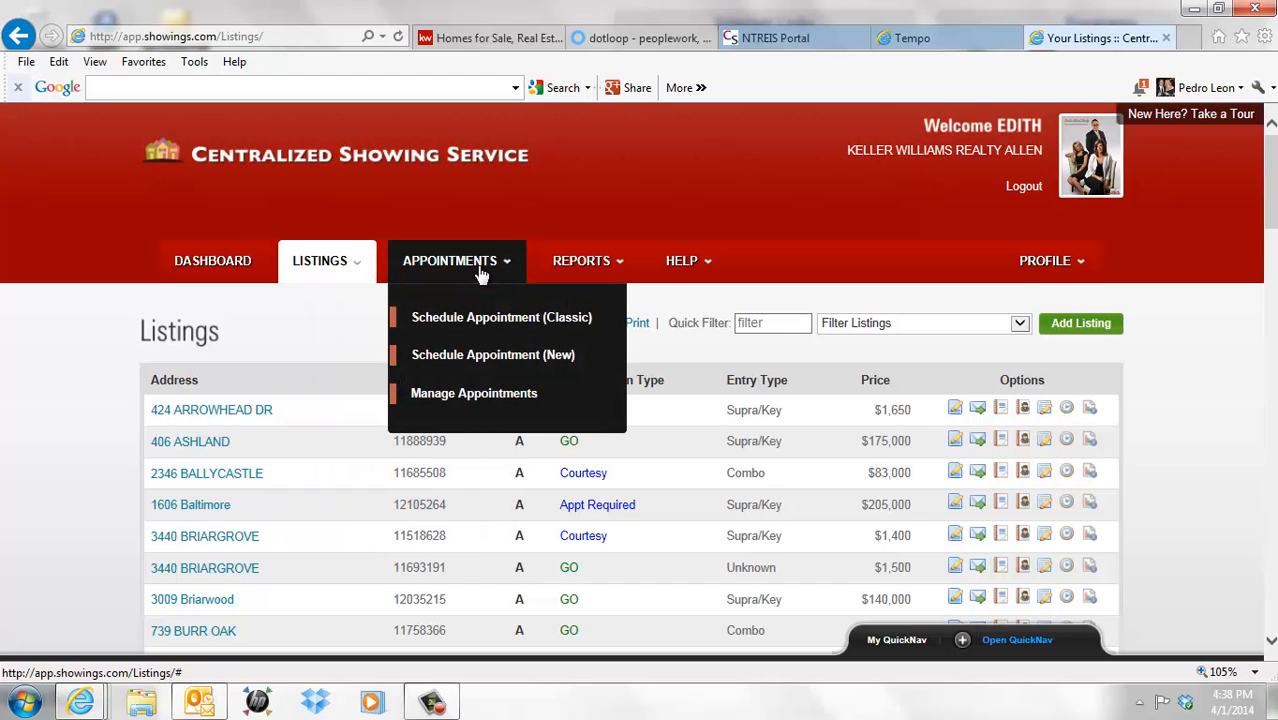
left_click(316, 276)
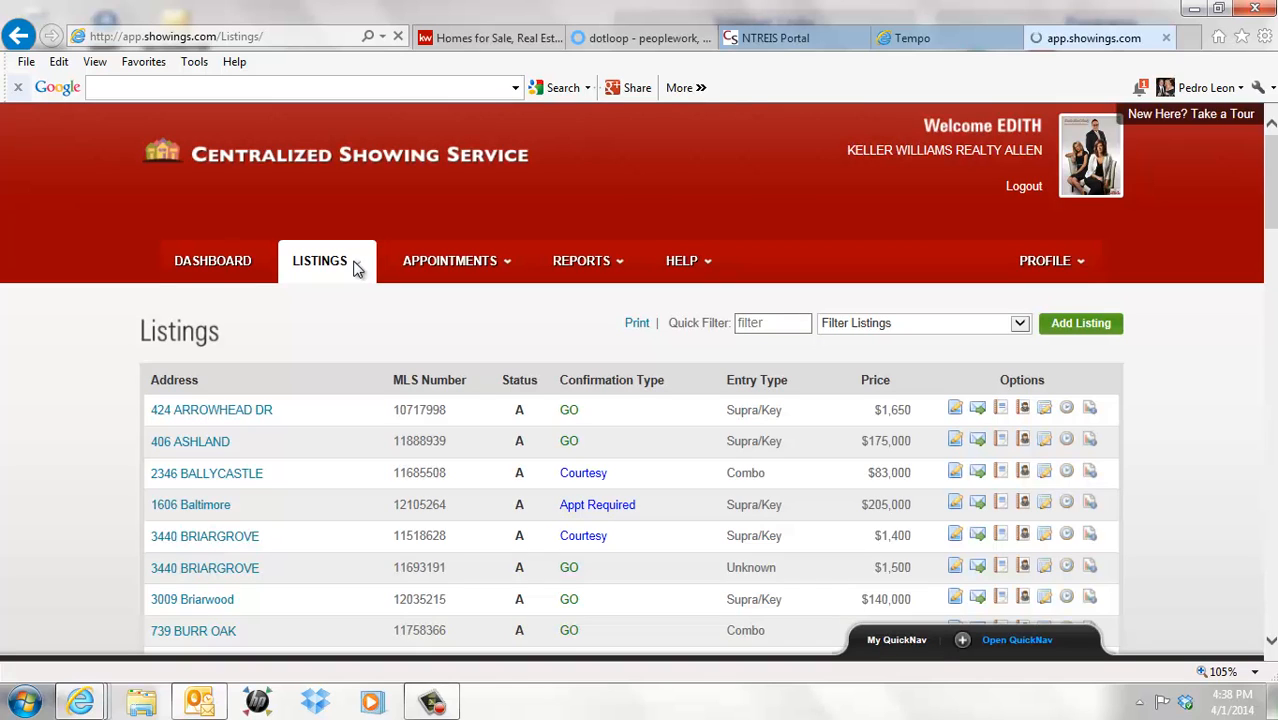
mouse_move(410, 276)
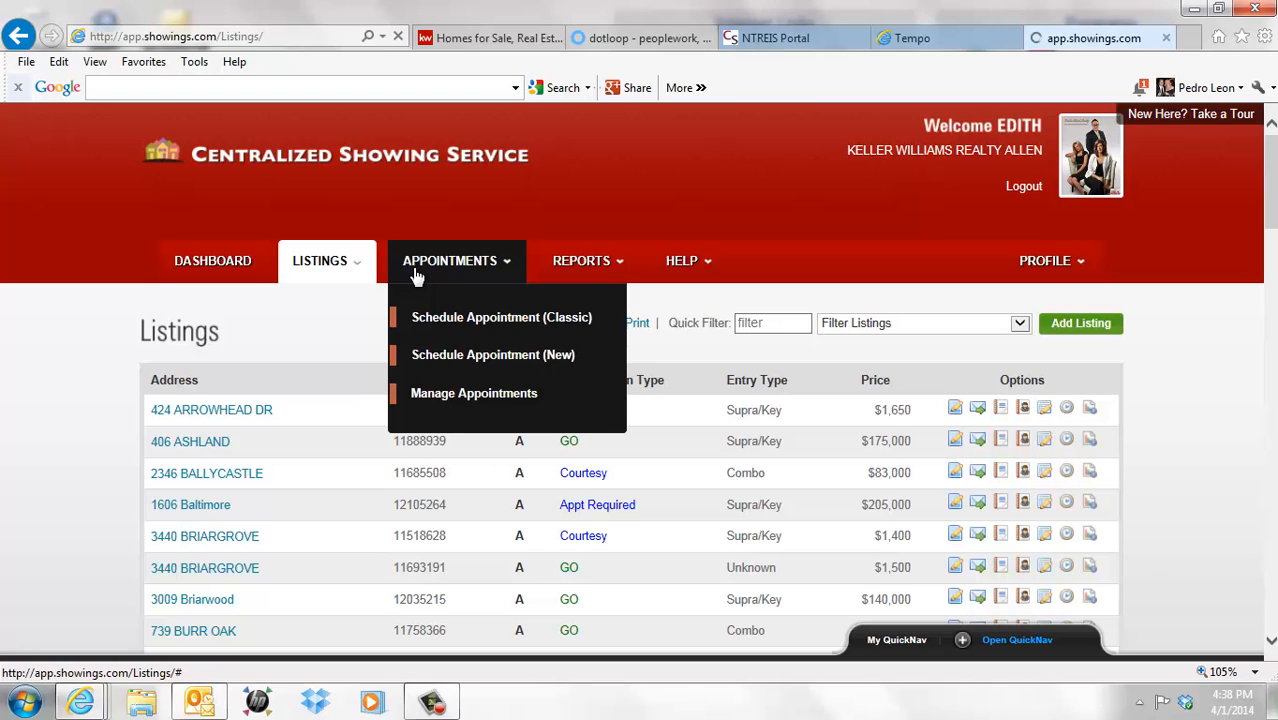
left_click(527, 327)
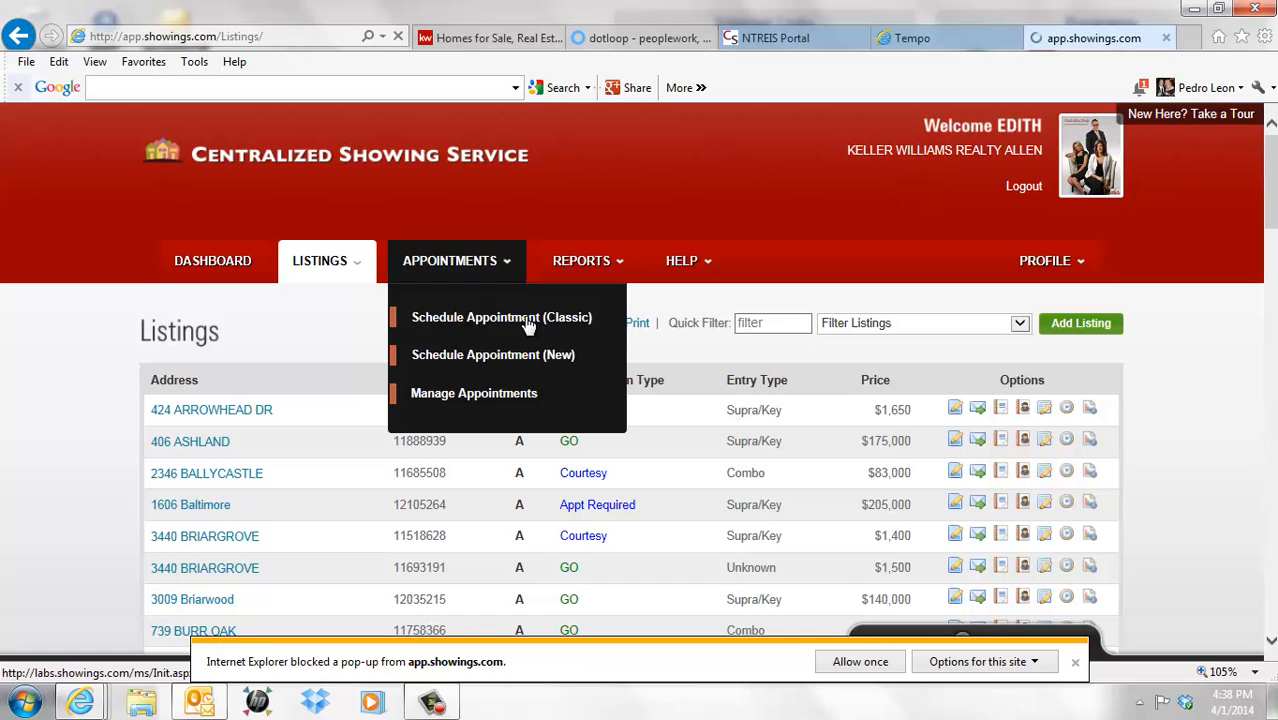
mouse_move(527, 320)
left_mouse_down()
mouse_move(517, 325)
mouse_move(529, 319)
left_mouse_up()
left_click(1166, 38)
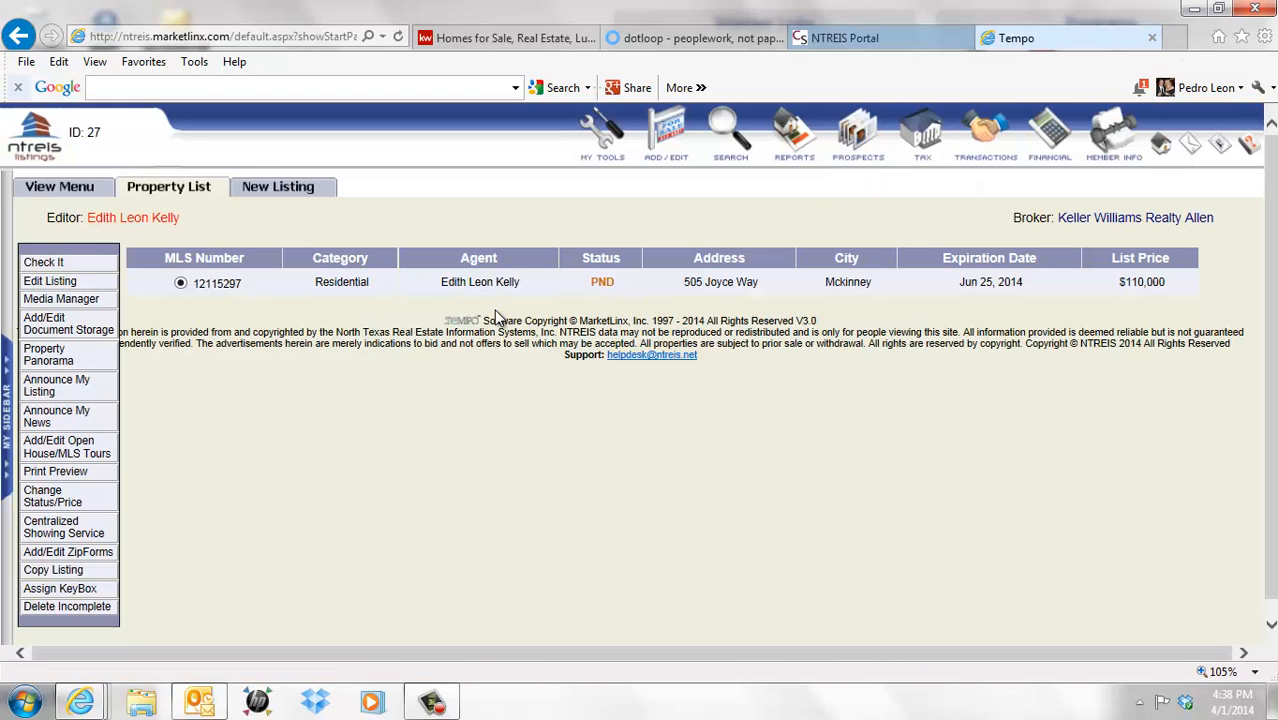
Reopen the pending listing in Centralized Showing Service for editing and go to its seller information and login settings
left_click(60, 527)
left_click(729, 452)
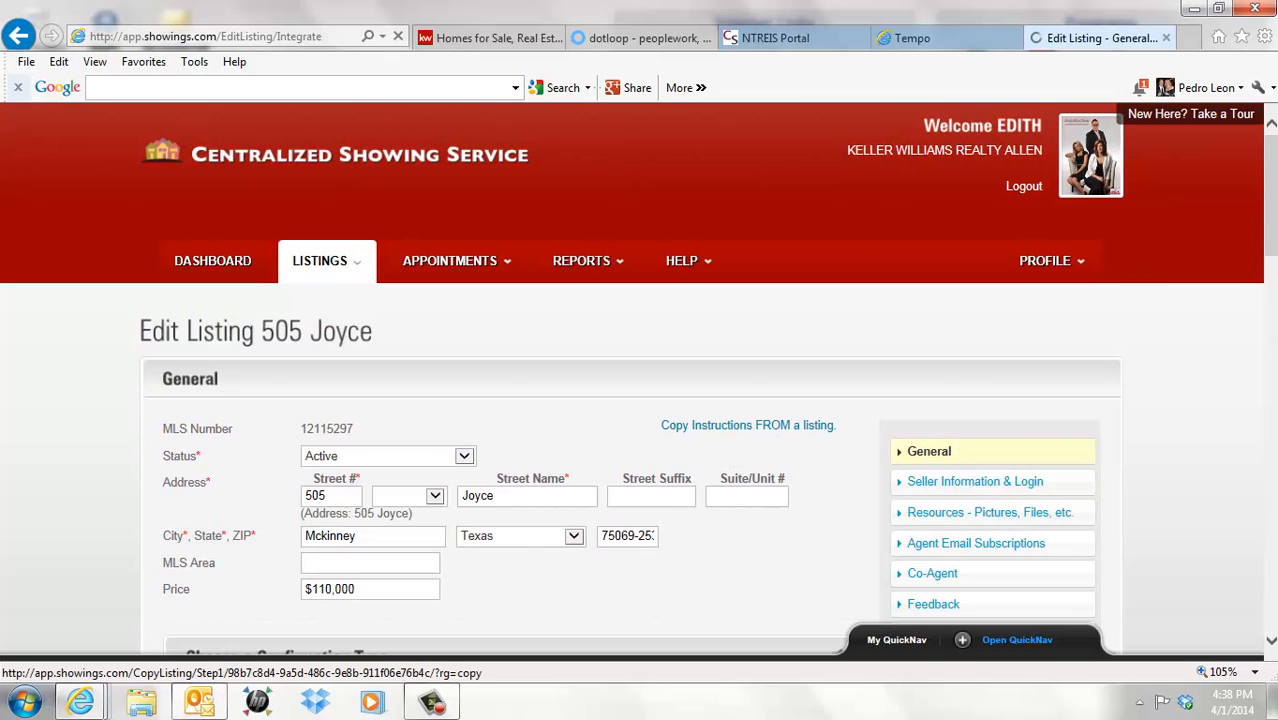
scroll(1101, 402, "down", 2)
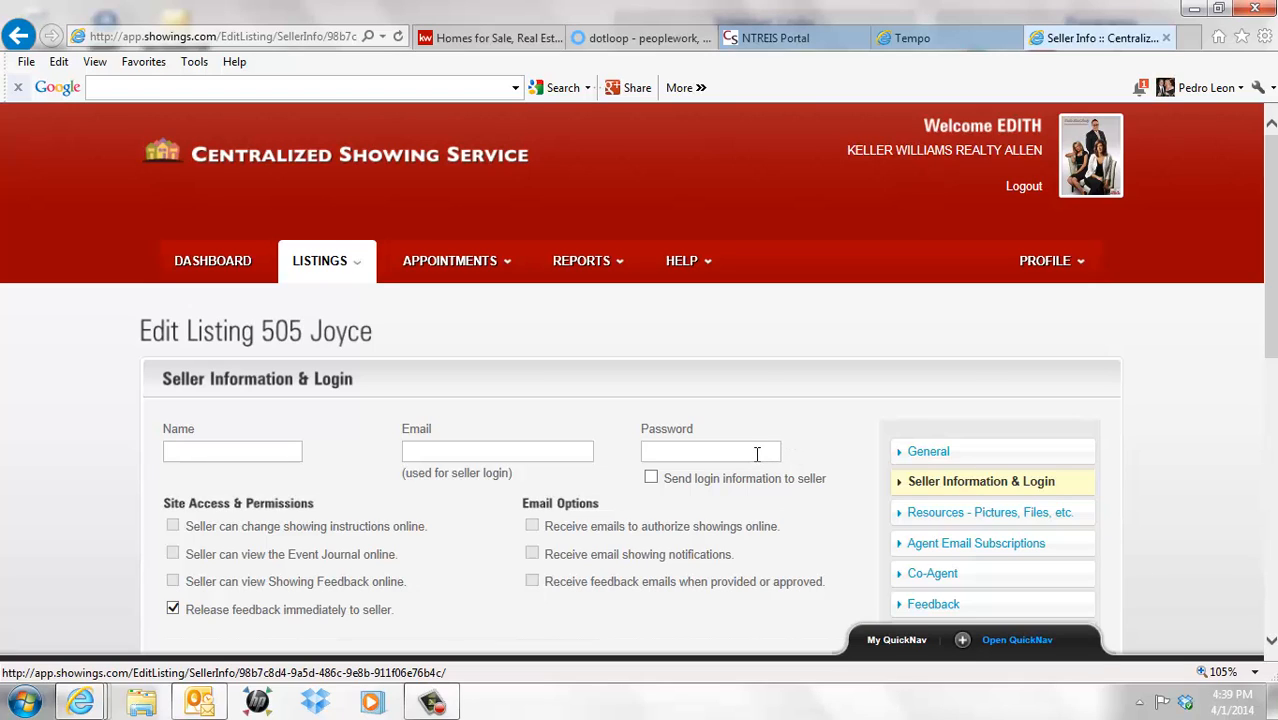
Examine the seller login and email subscription options, switching the sending of login information to the seller on and off again
left_click(651, 480)
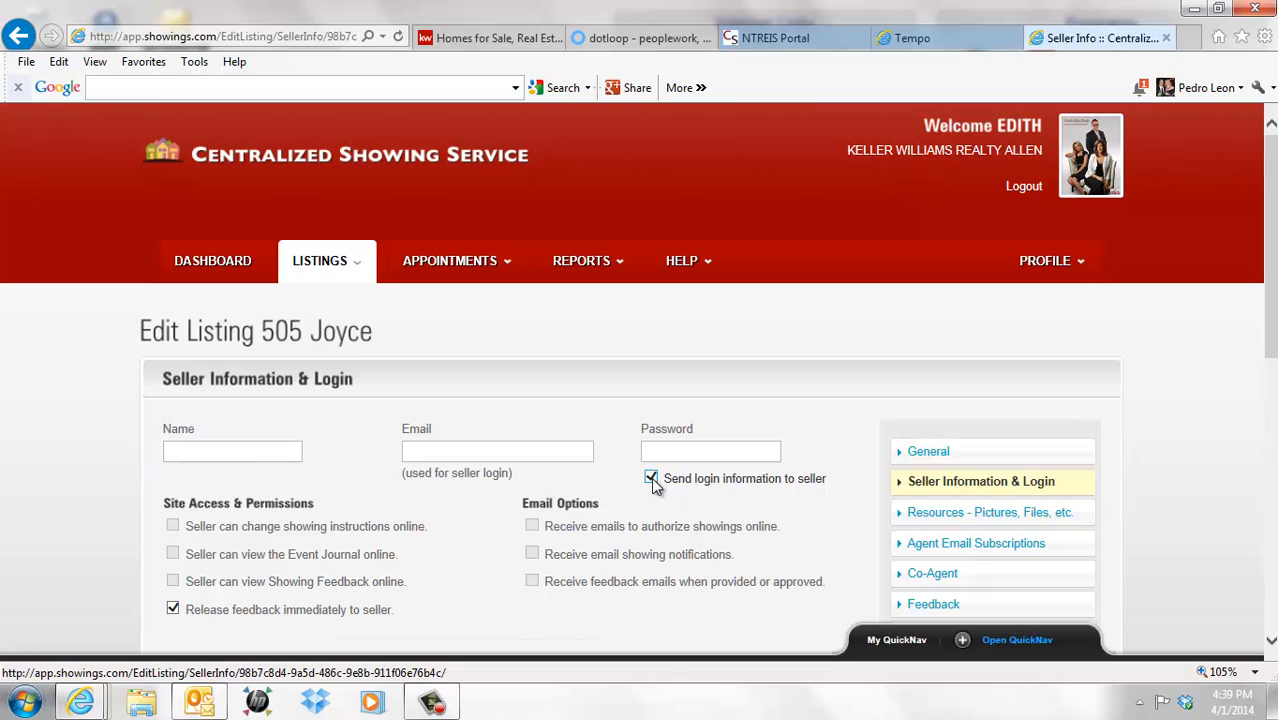
left_click(651, 480)
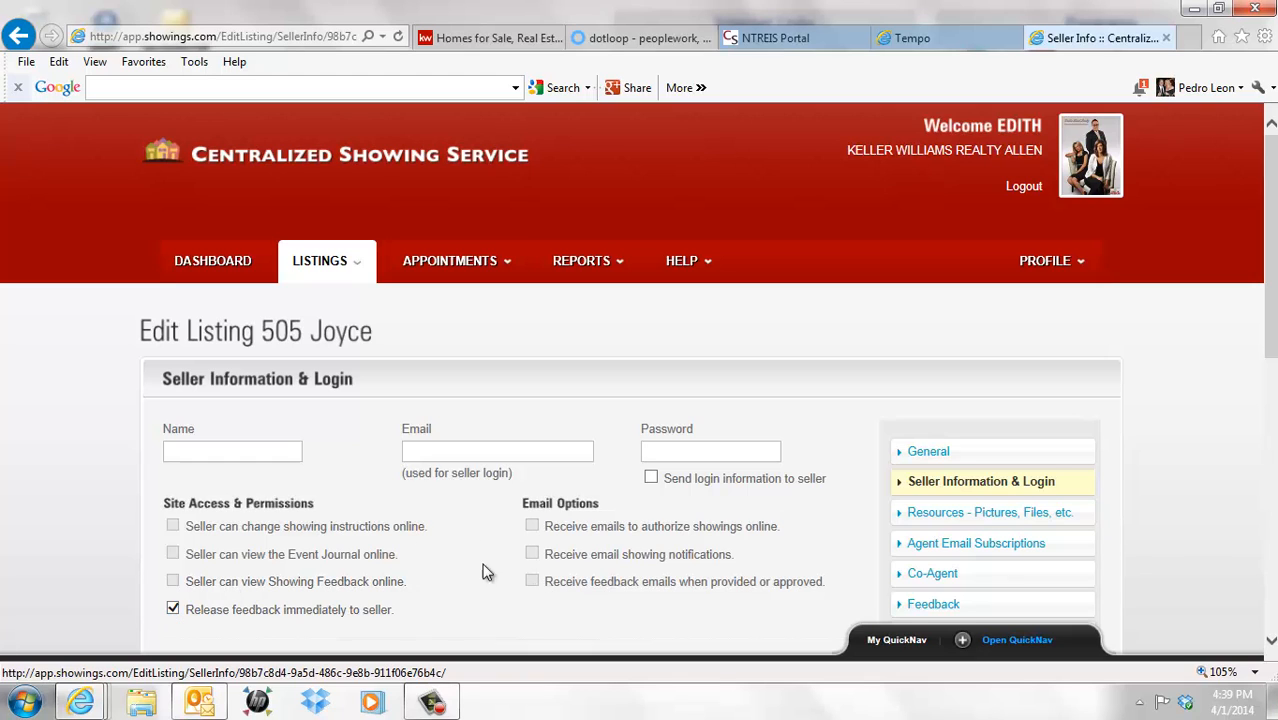
left_click_drag(1272, 305, 1272, 453)
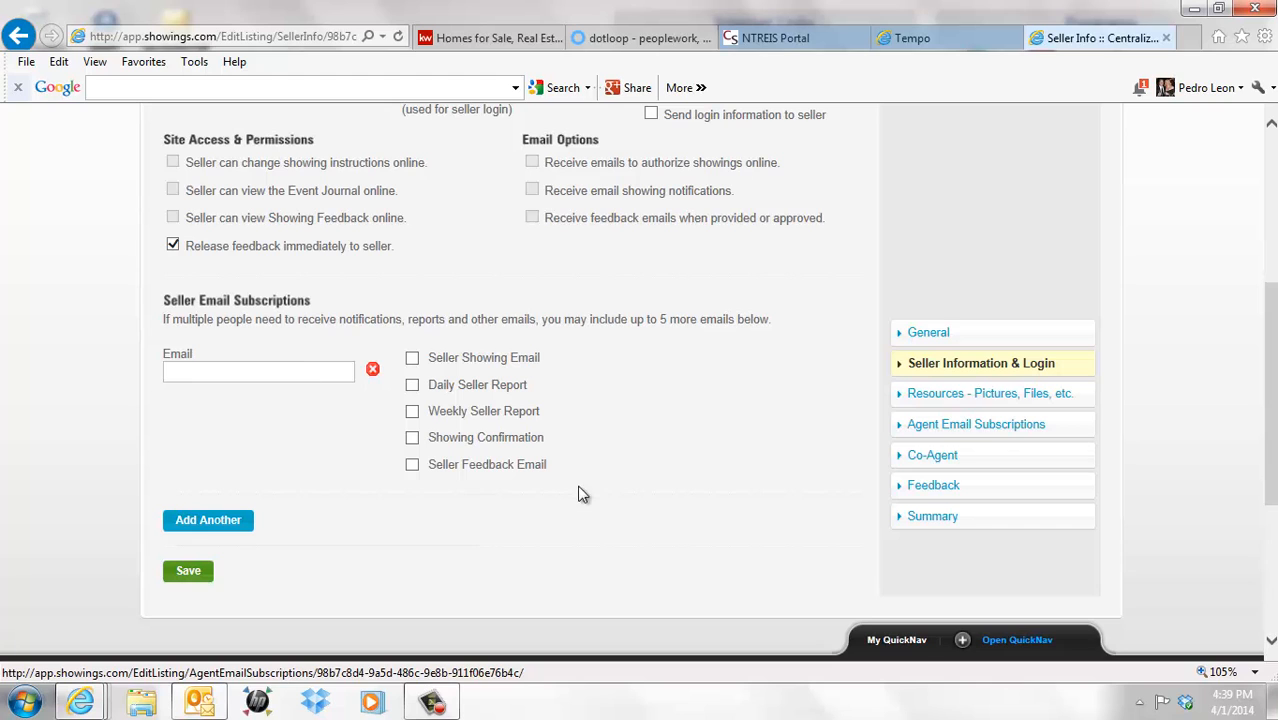
Leave the seller information unsaved and examine the file upload and MLS Hot Sheet URL options among the listing's pictures and files
left_click(982, 394)
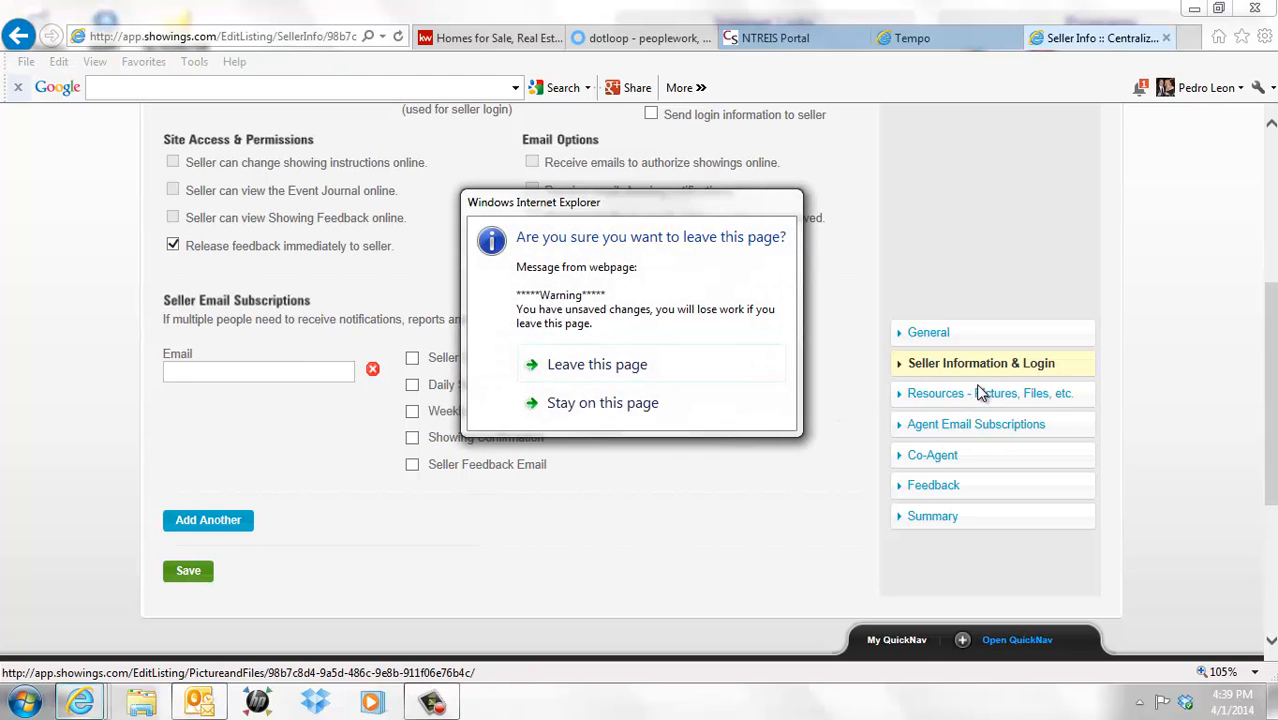
left_click(628, 362)
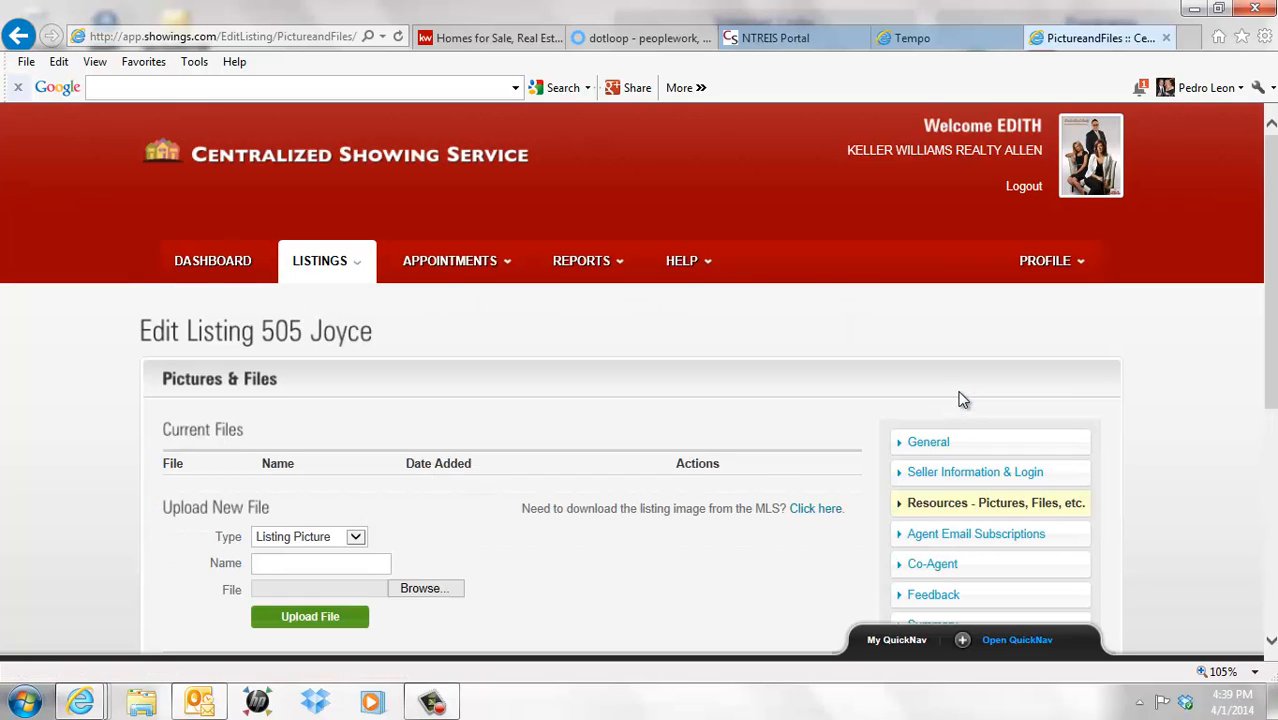
scroll(1257, 236, "down", 2)
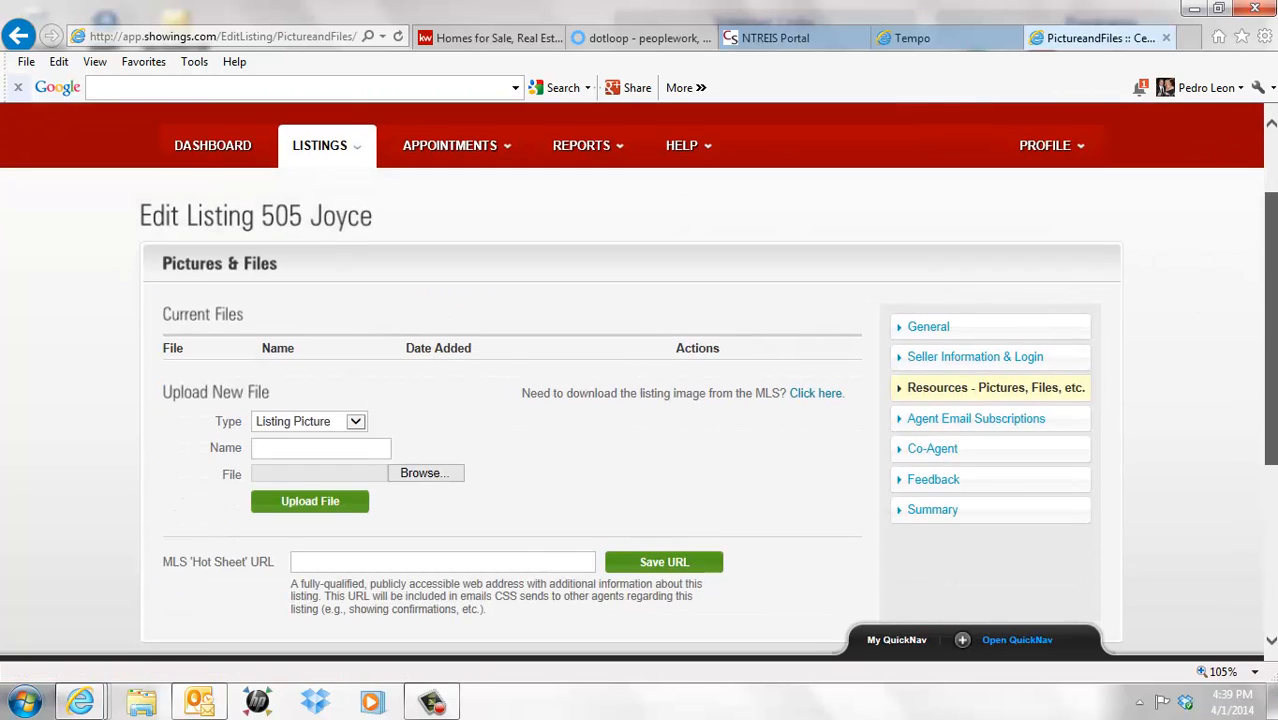
scroll(1250, 300, "down", 1)
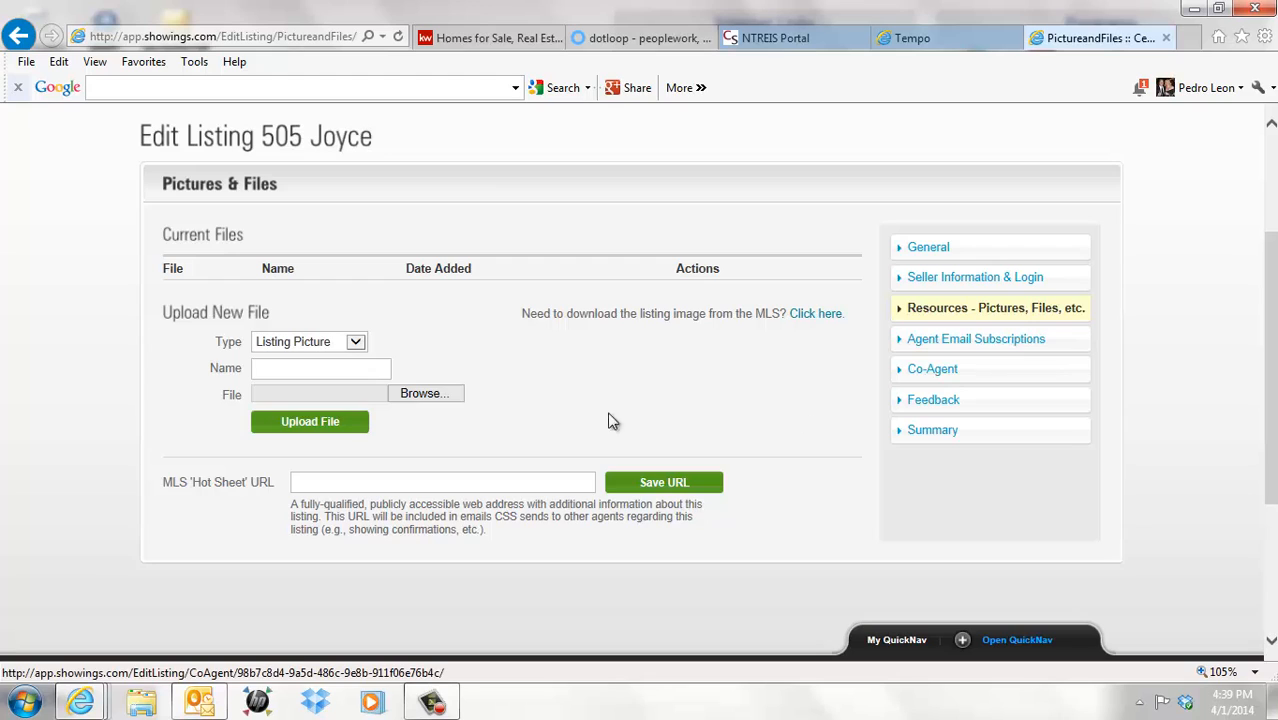
left_click(338, 426)
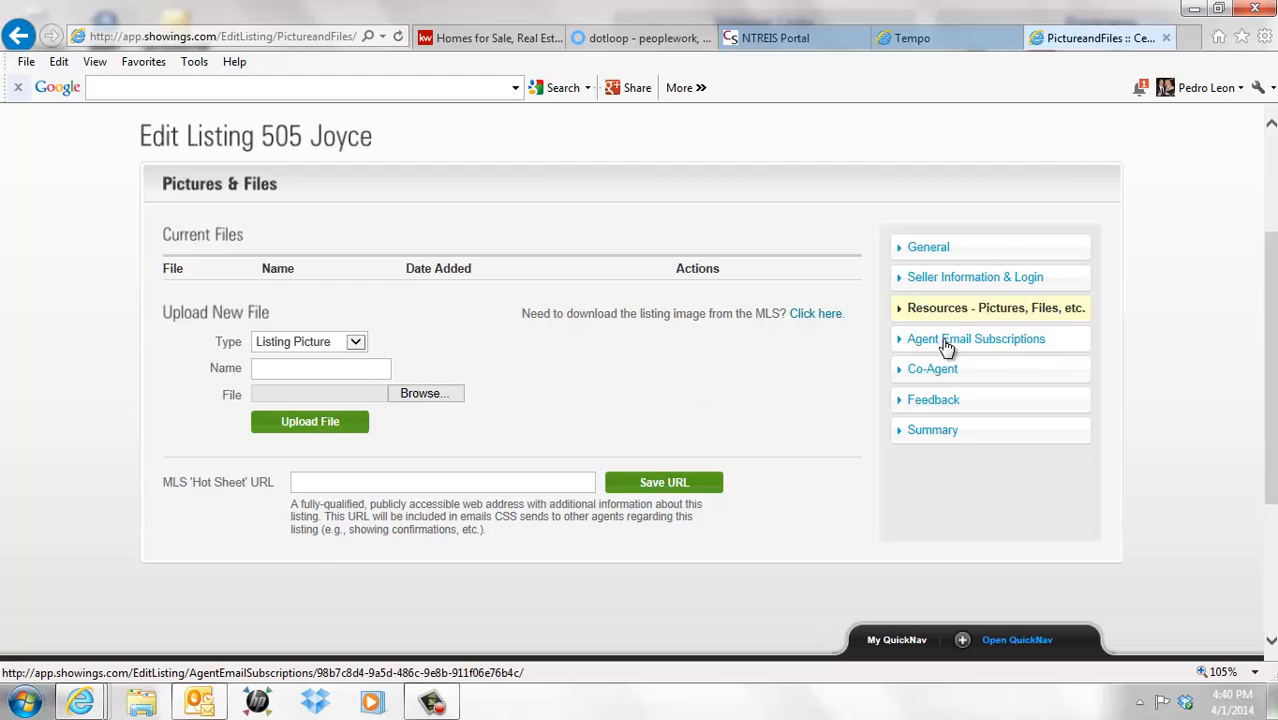
Examine the listing's agent email subscriptions, switching the Weekly Agent Report on and off again
left_click(997, 341)
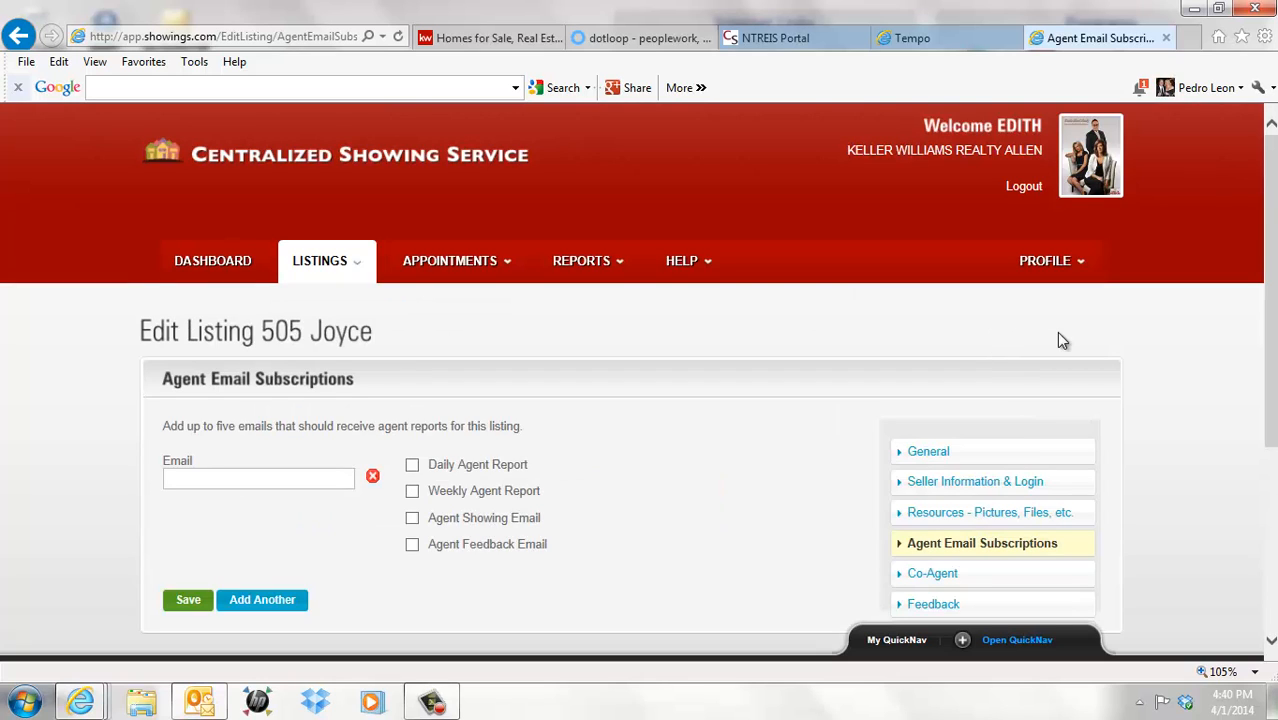
scroll(747, 470, "down", 1)
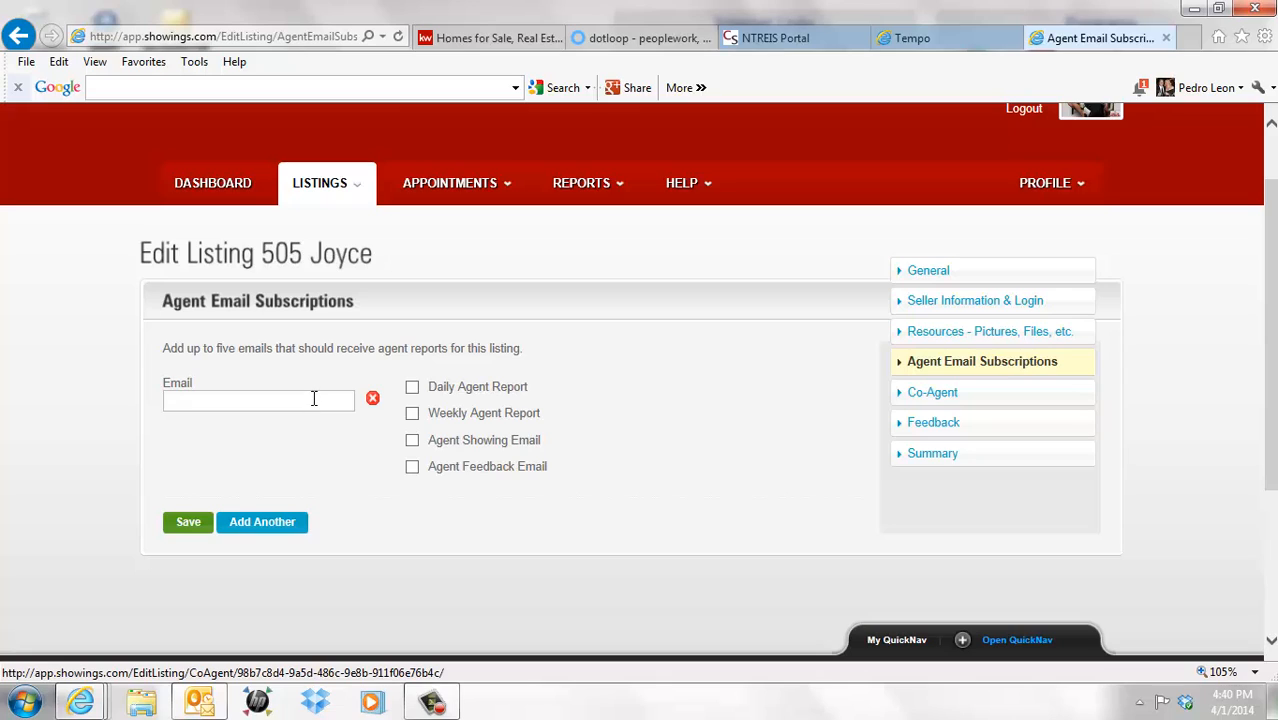
left_click(413, 415)
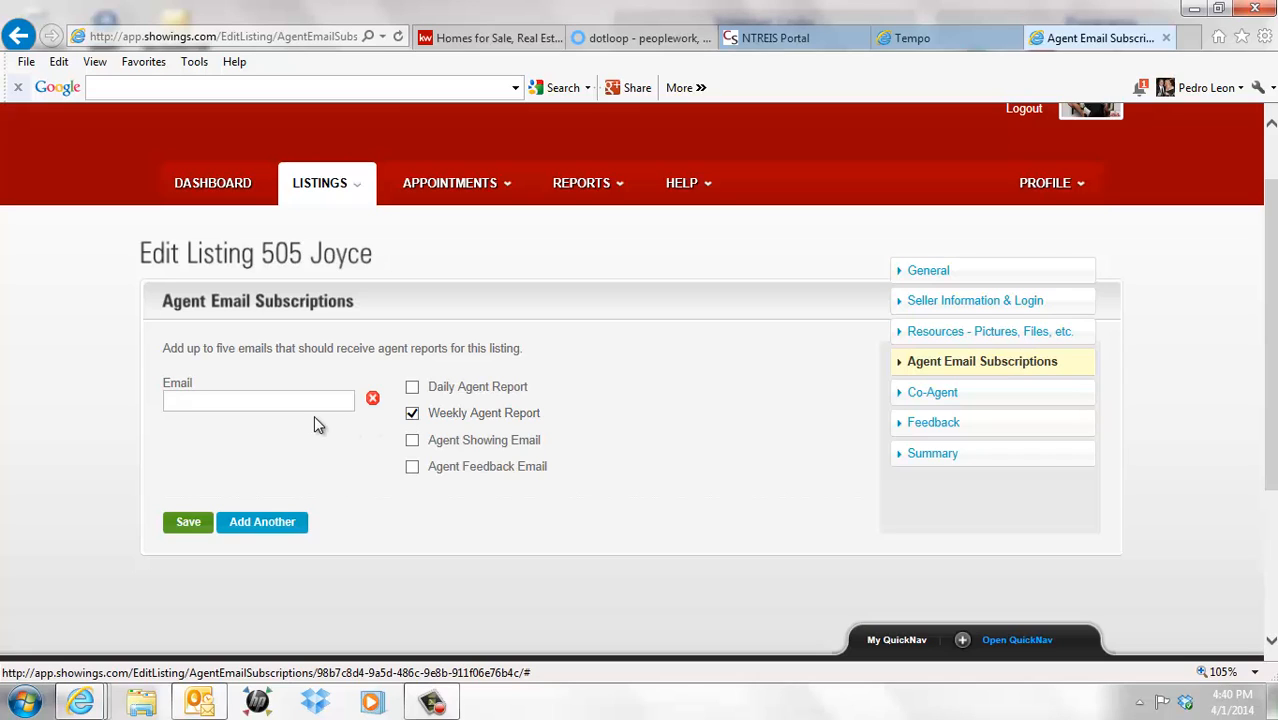
left_click(413, 415)
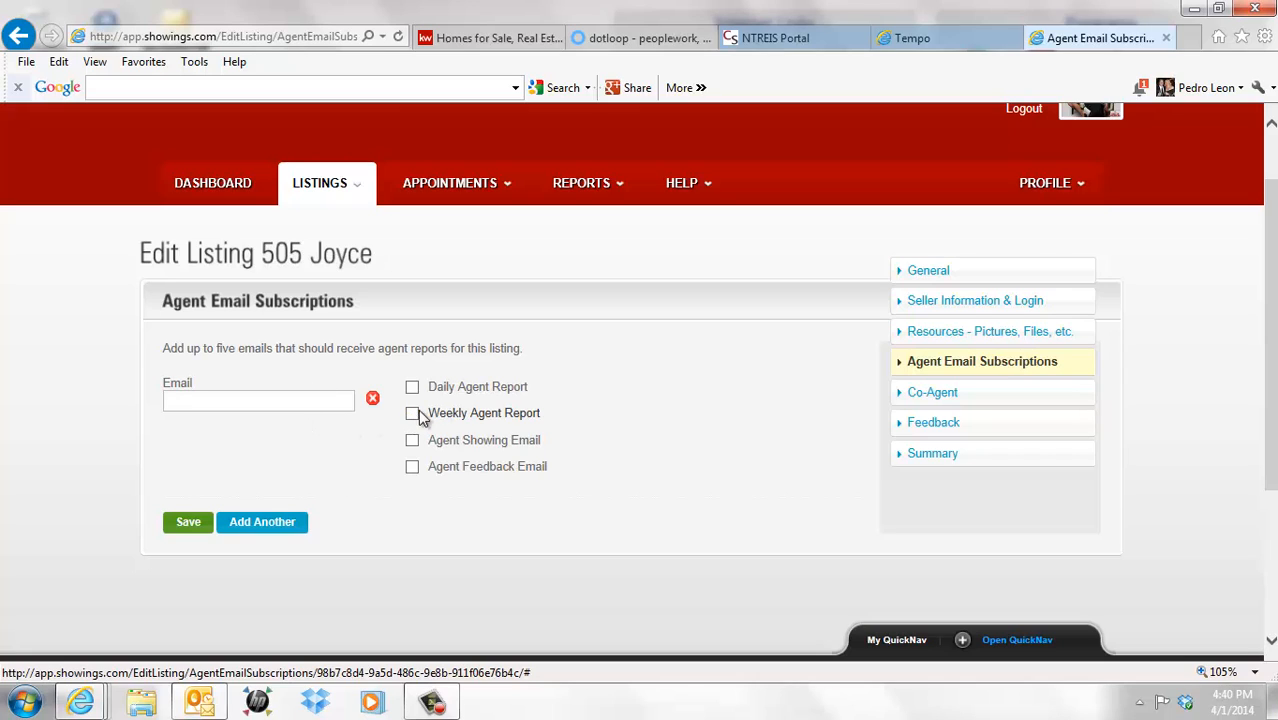
Leave the agent email subscriptions without saving and examine the listing's feedback request settings
left_click(963, 426)
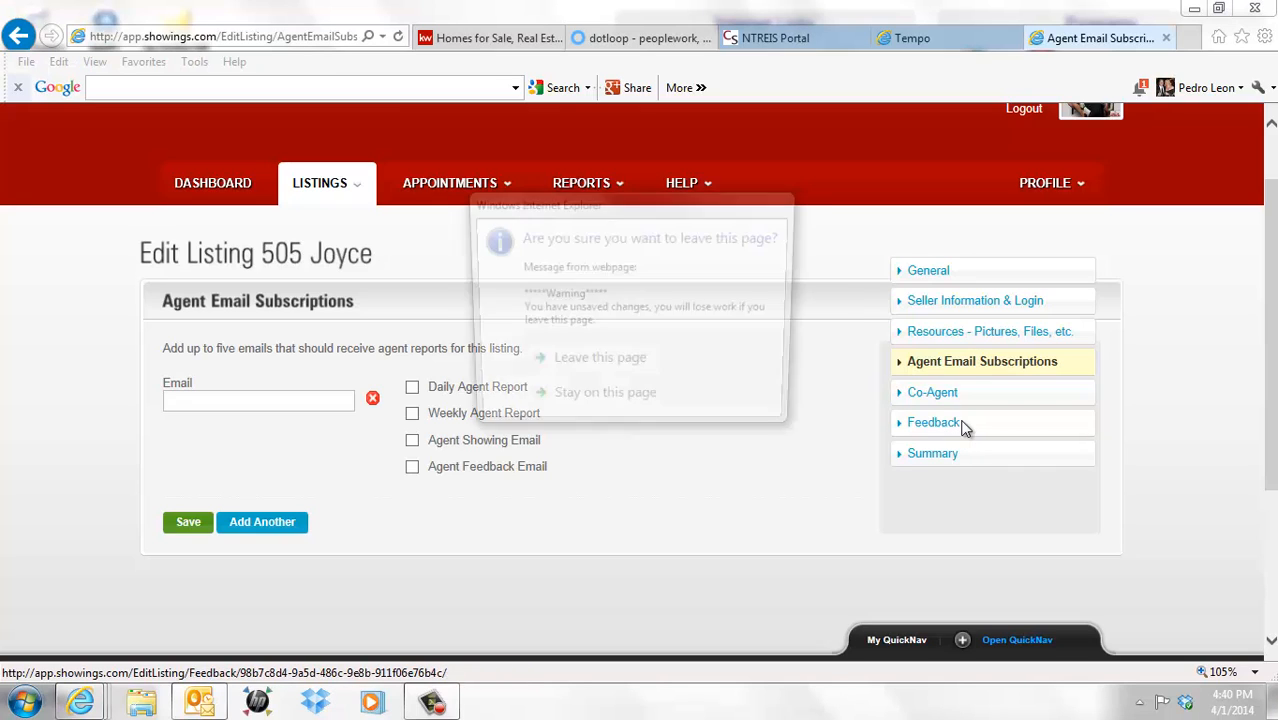
left_click(627, 368)
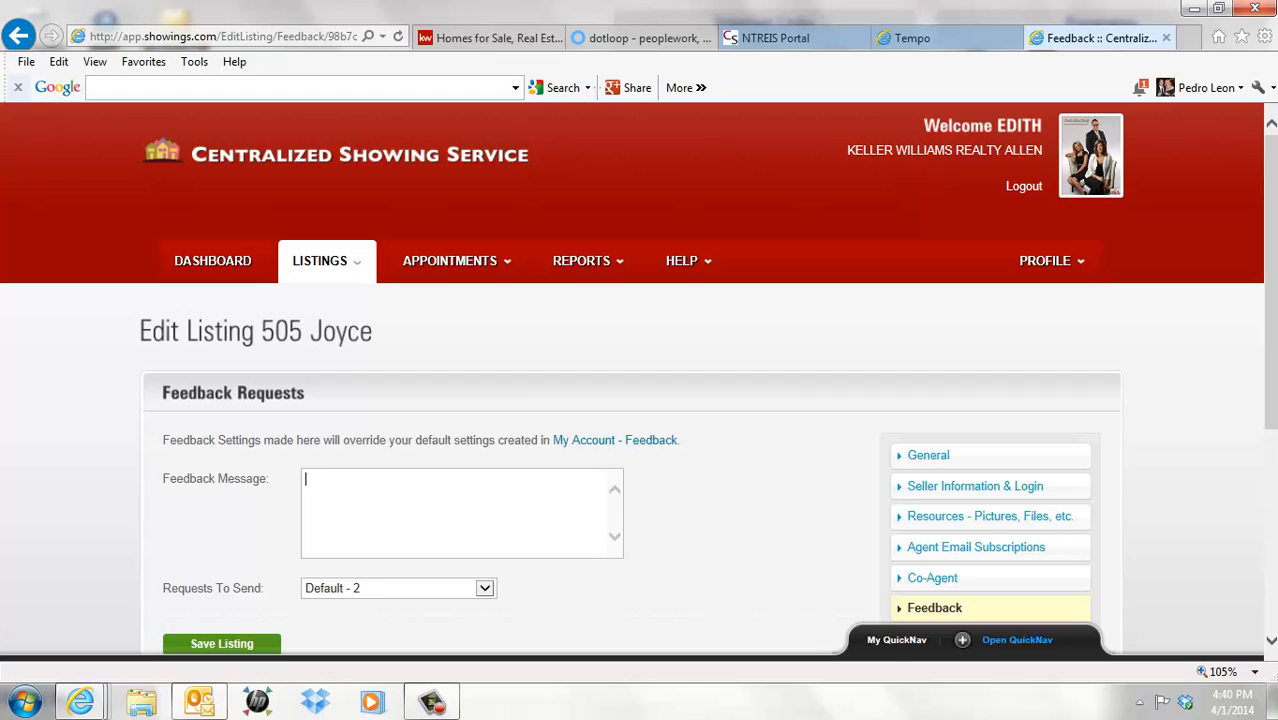
scroll(1000, 400, "down", 3)
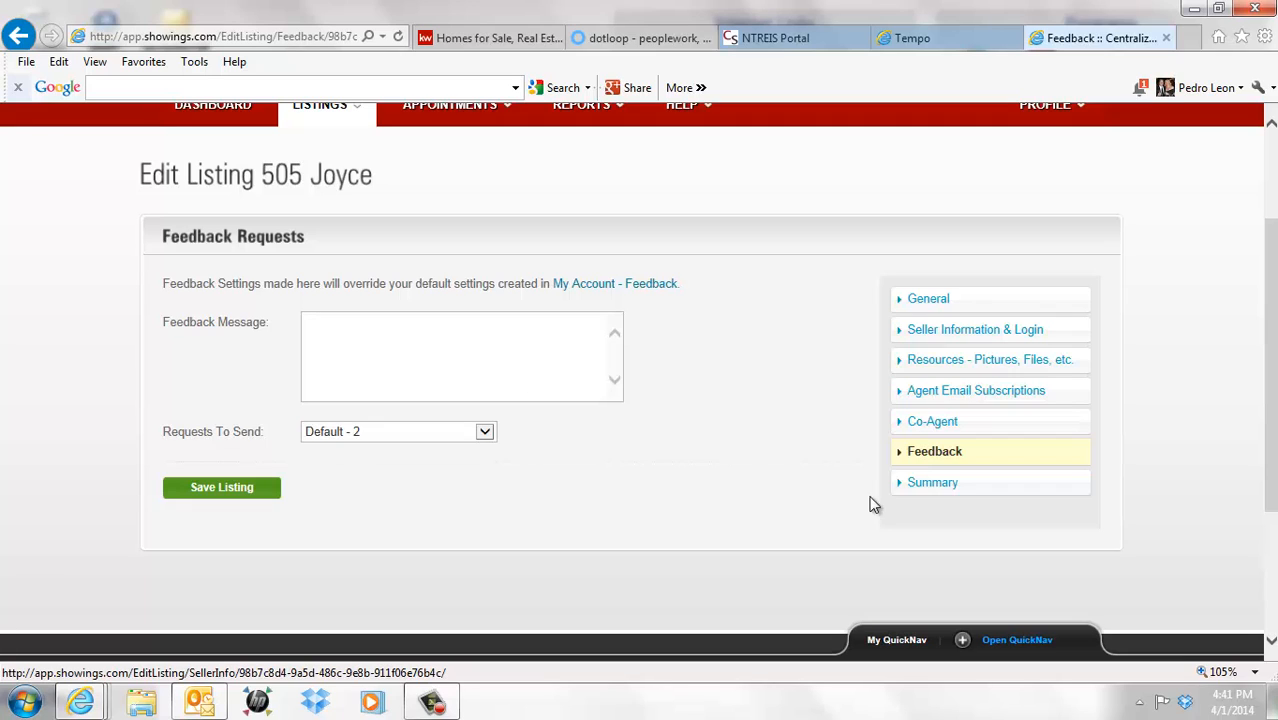
Review the listing's summary in Centralized Showing Service, return to the dashboard, and close the site
left_click(938, 490)
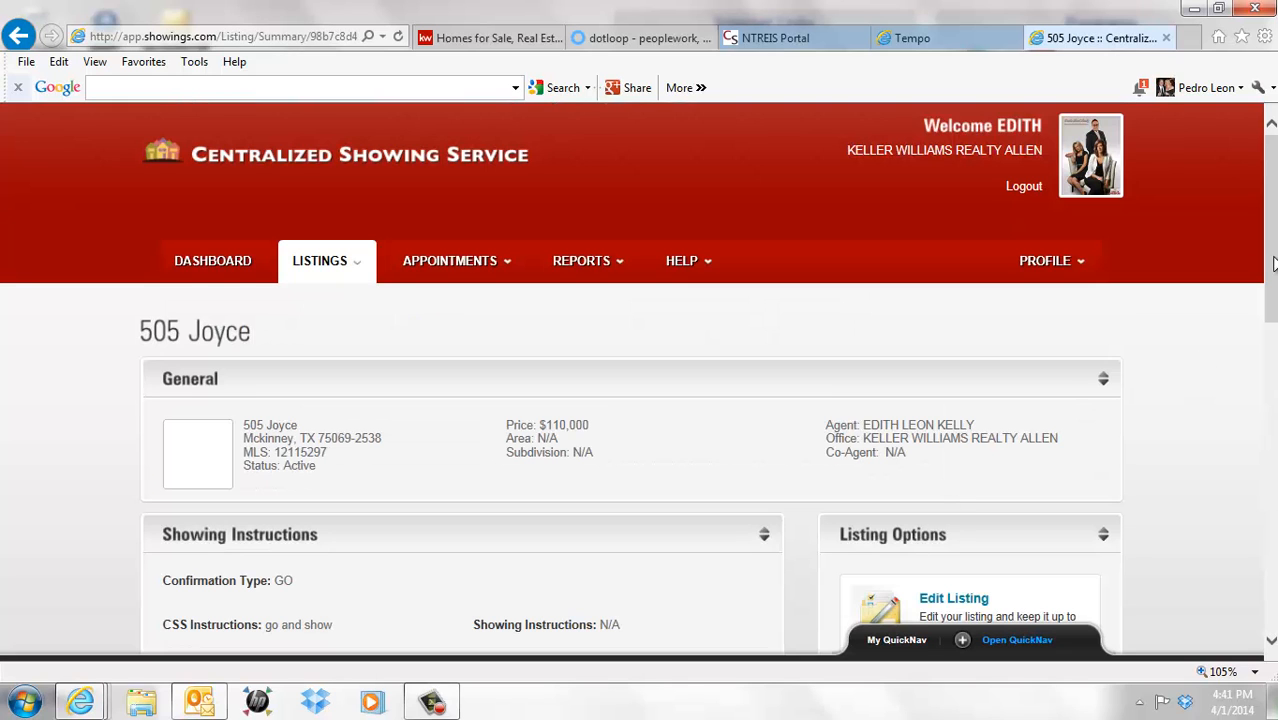
scroll(1273, 240, "down", 2)
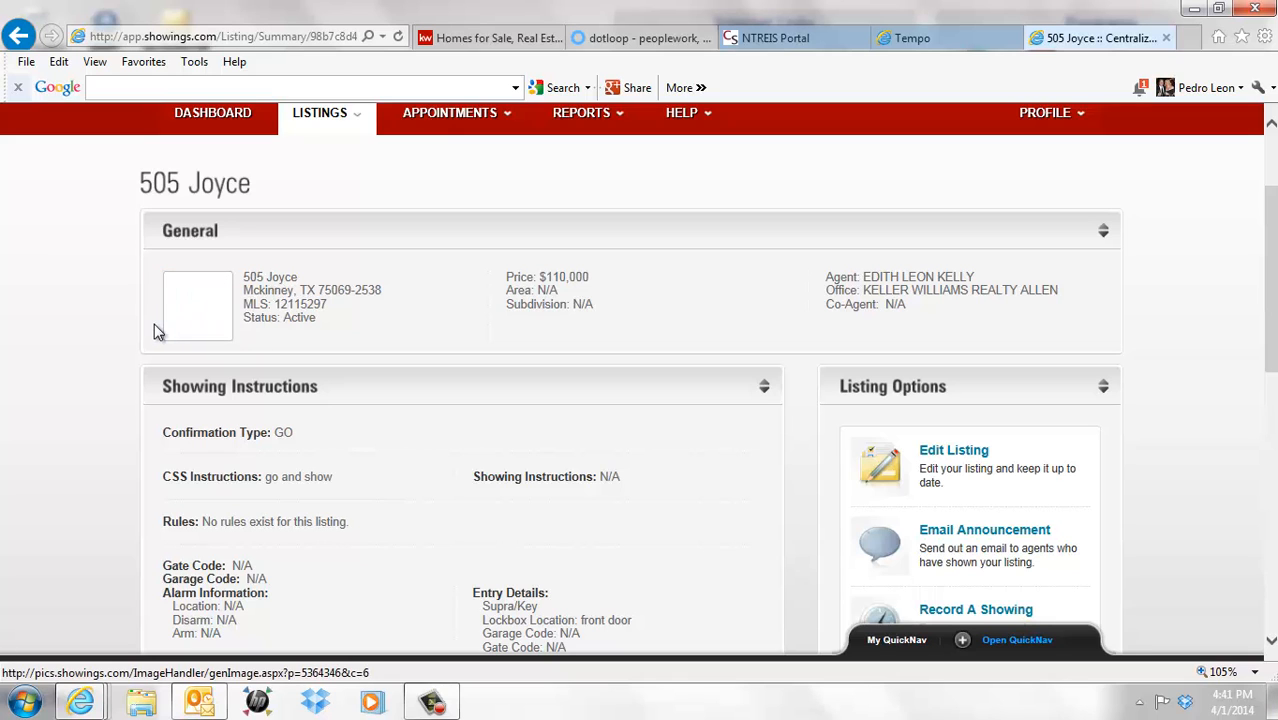
left_click_drag(1274, 302, 1252, 128)
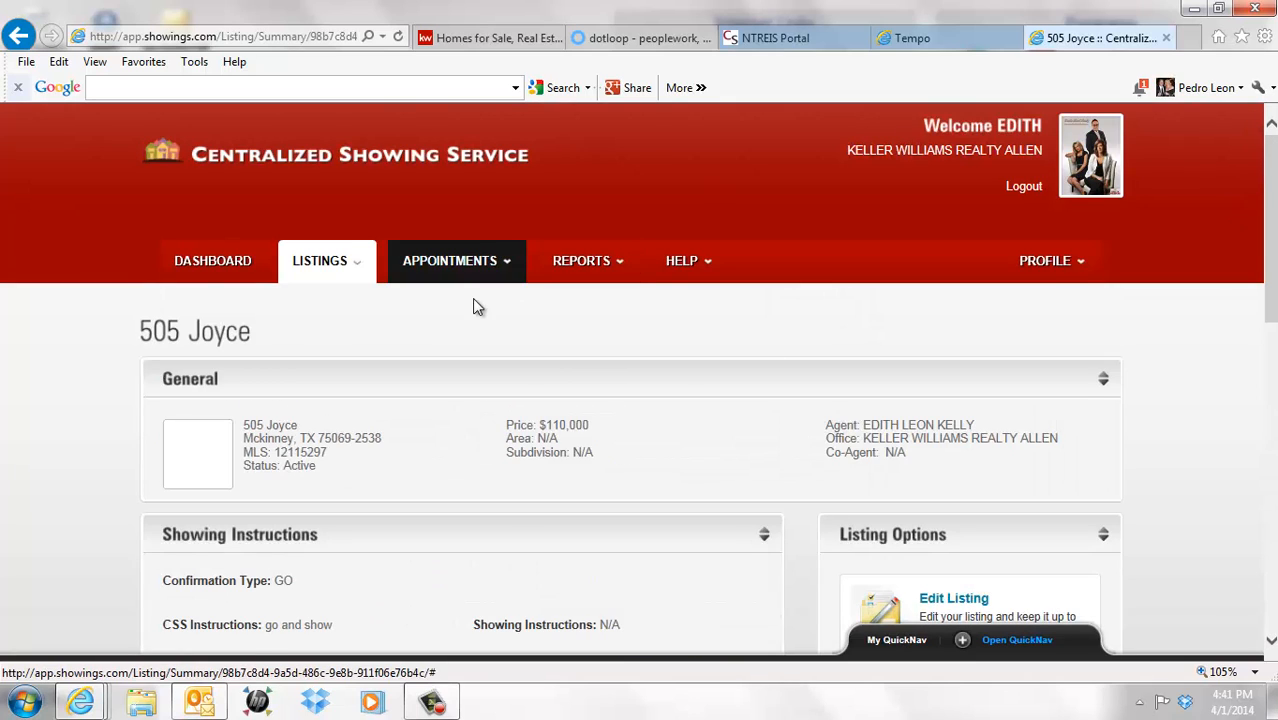
left_click(197, 272)
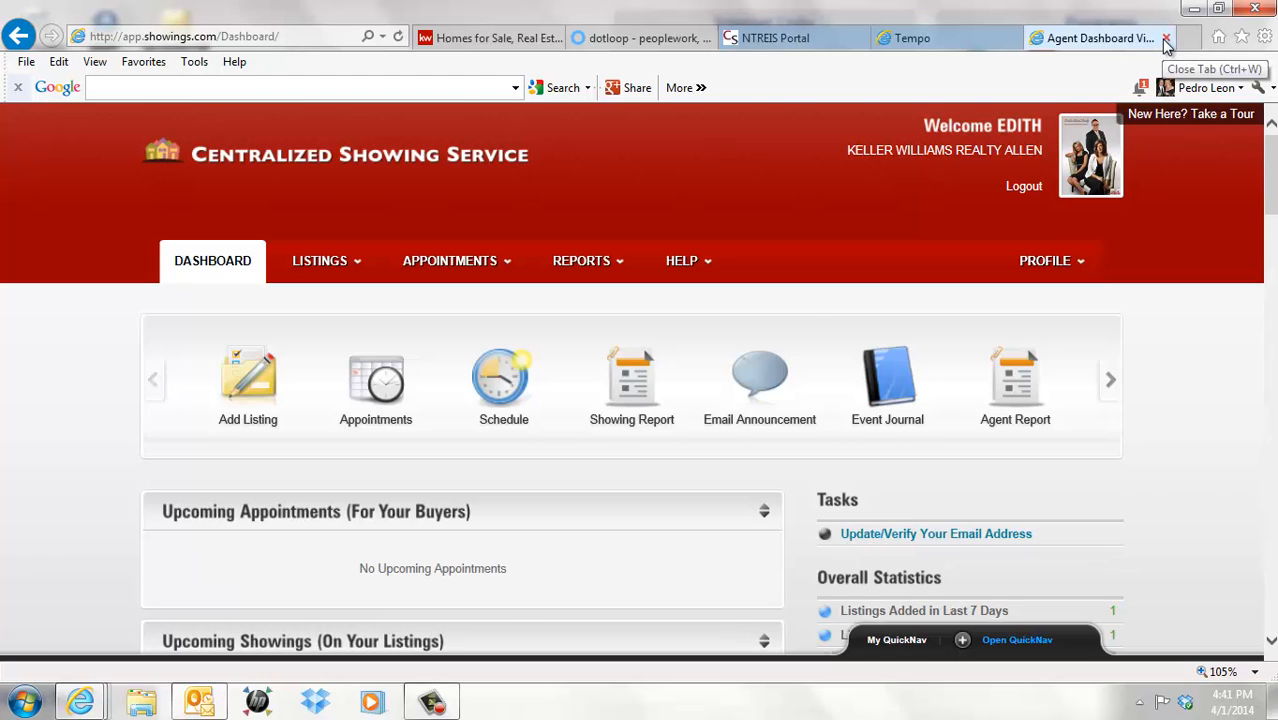
left_click(1165, 39)
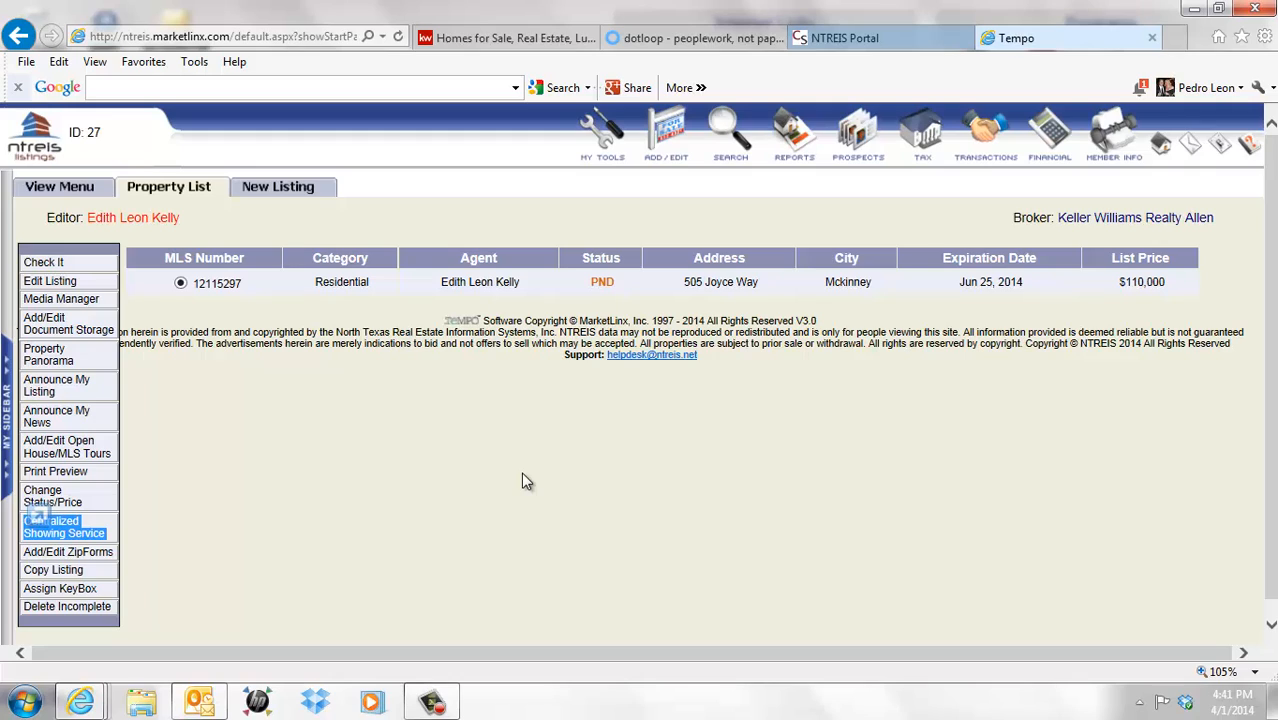
Preview the listing's full agent report, and check its NTREIS document storage without creating a document folder
left_click(74, 471)
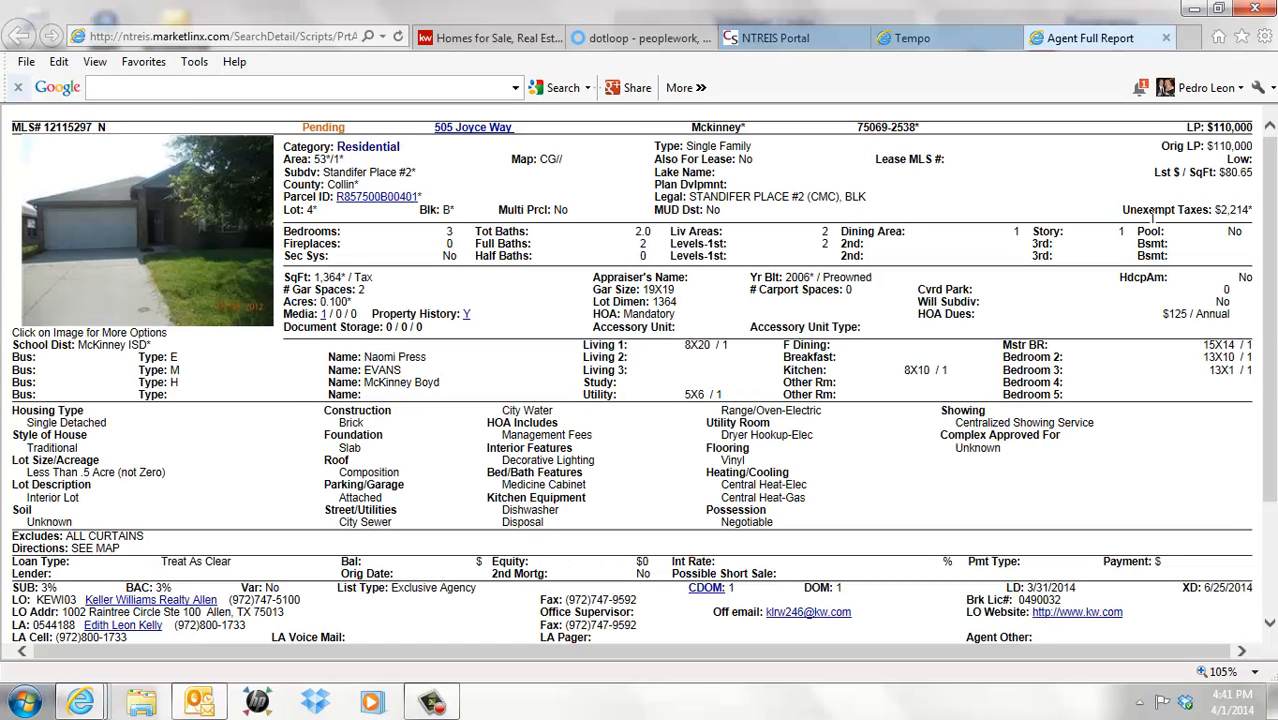
left_click(1164, 40)
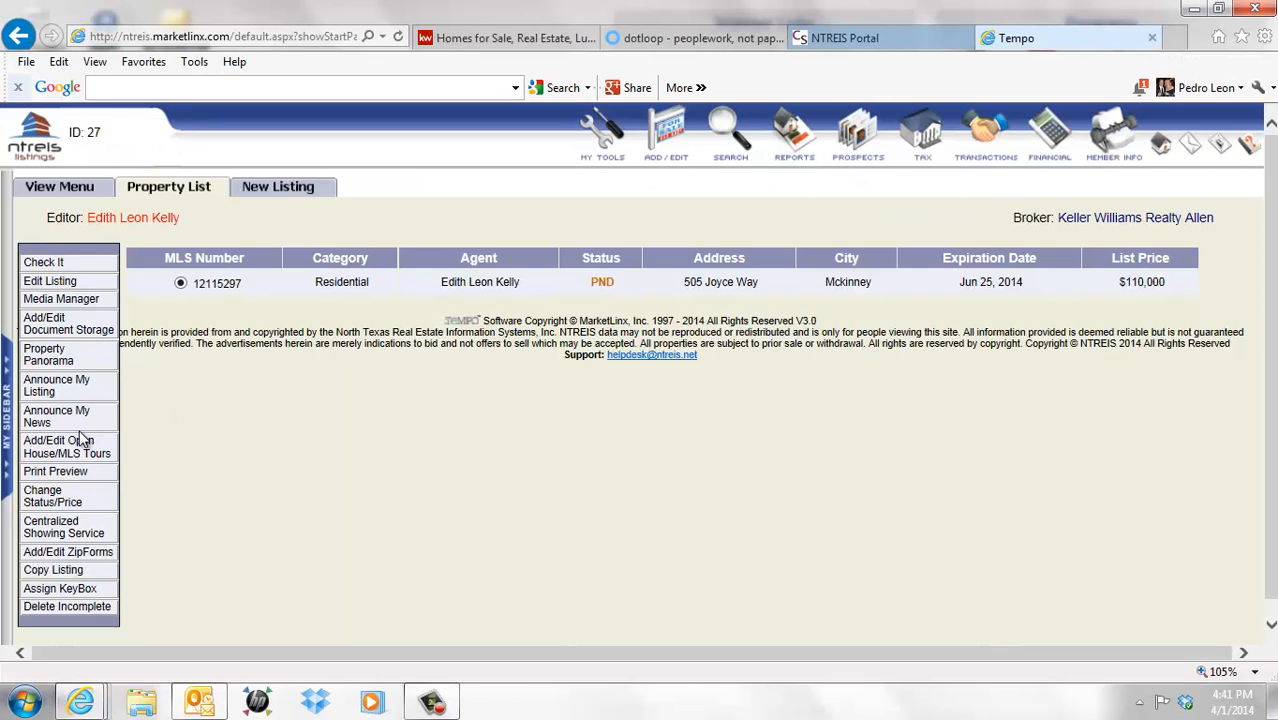
left_click(60, 318)
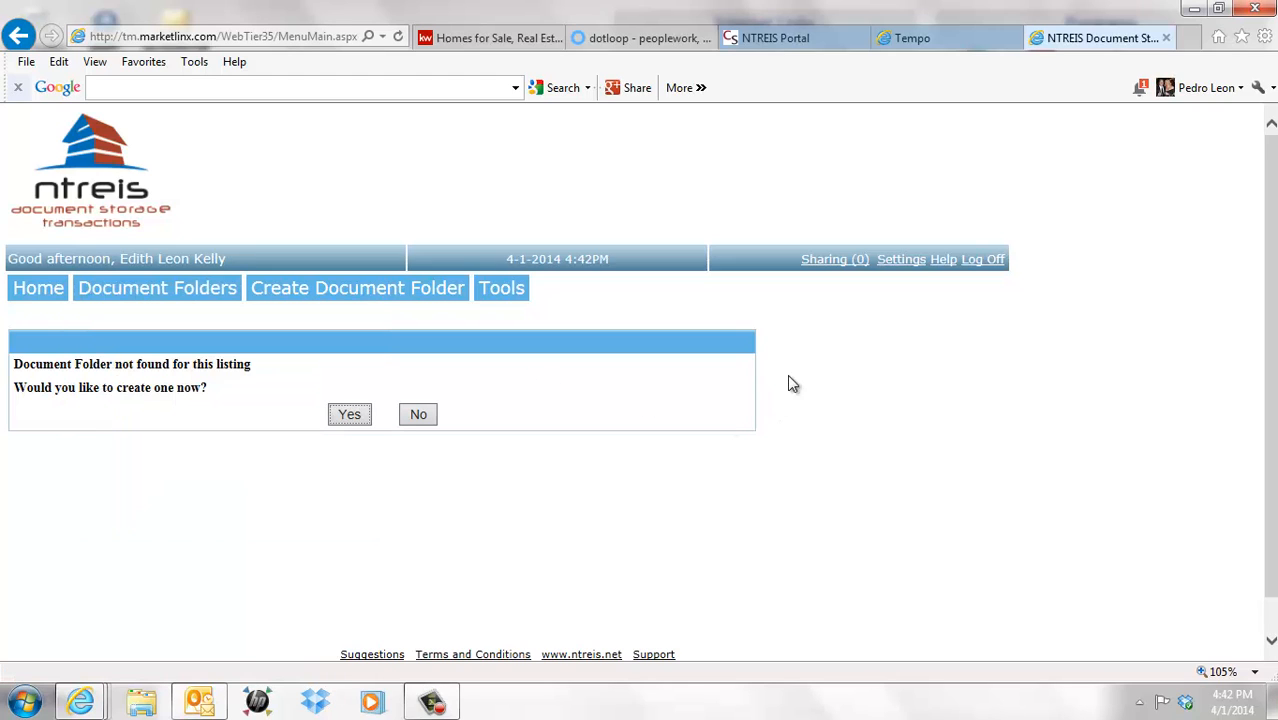
left_click(1166, 38)
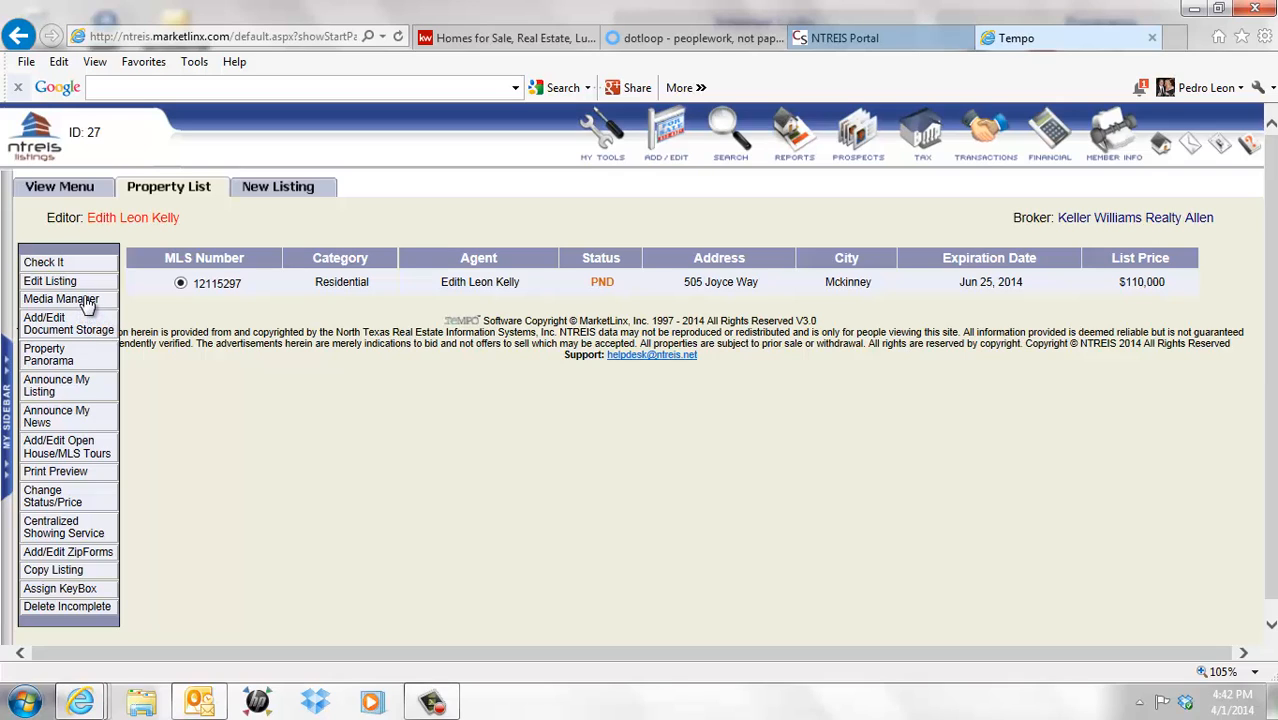
View the listing's images in the Media Manager, close it, and choose to edit the listing
left_click(86, 301)
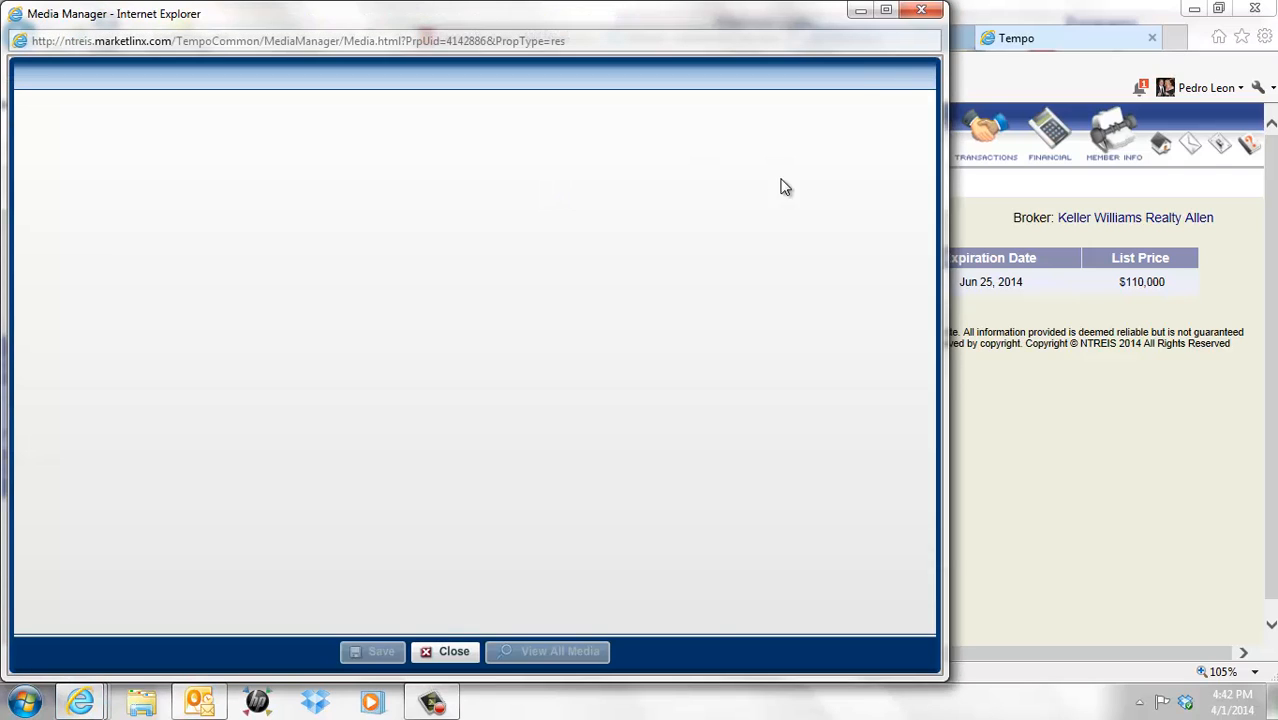
left_click_drag(907, 30, 846, 162)
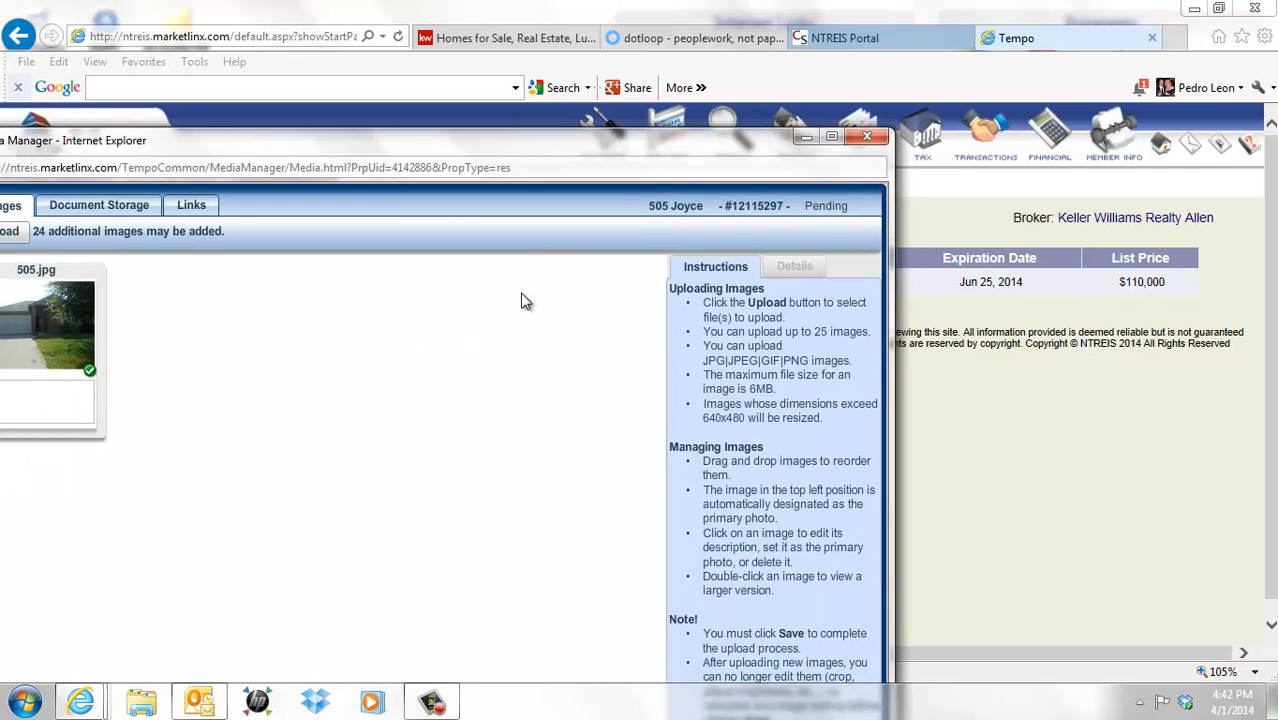
left_click(874, 135)
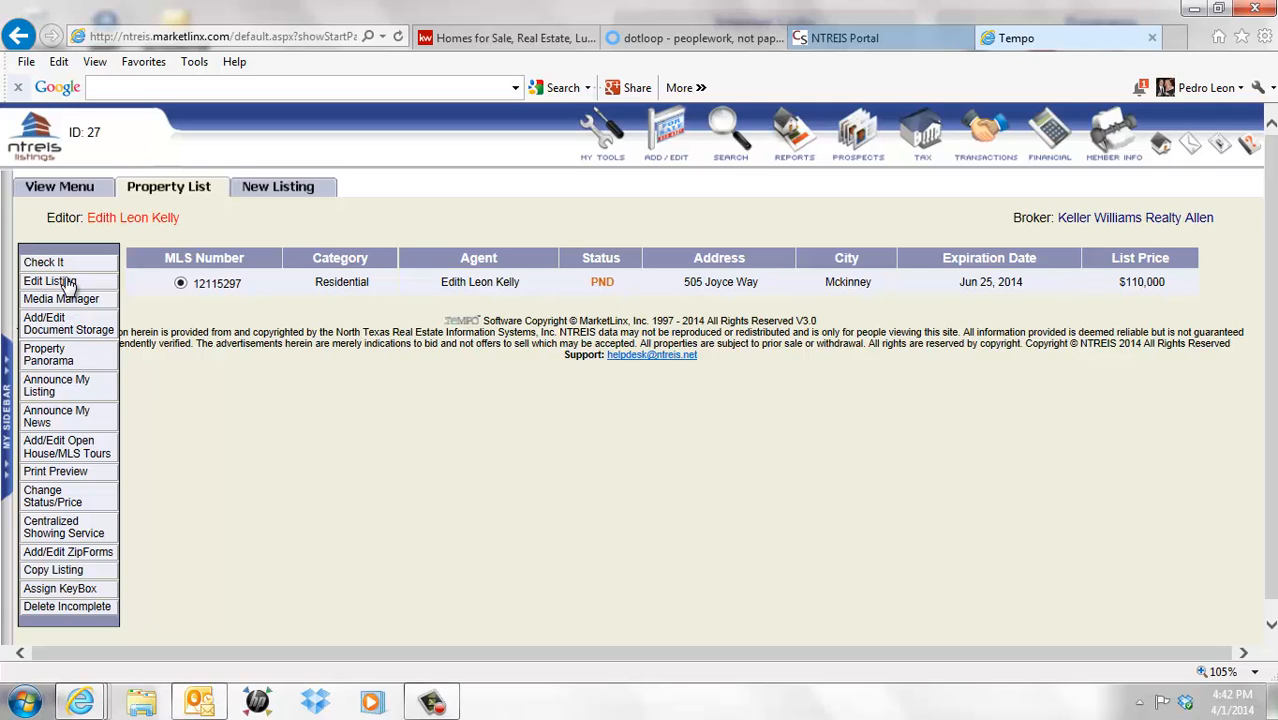
left_click(69, 283)
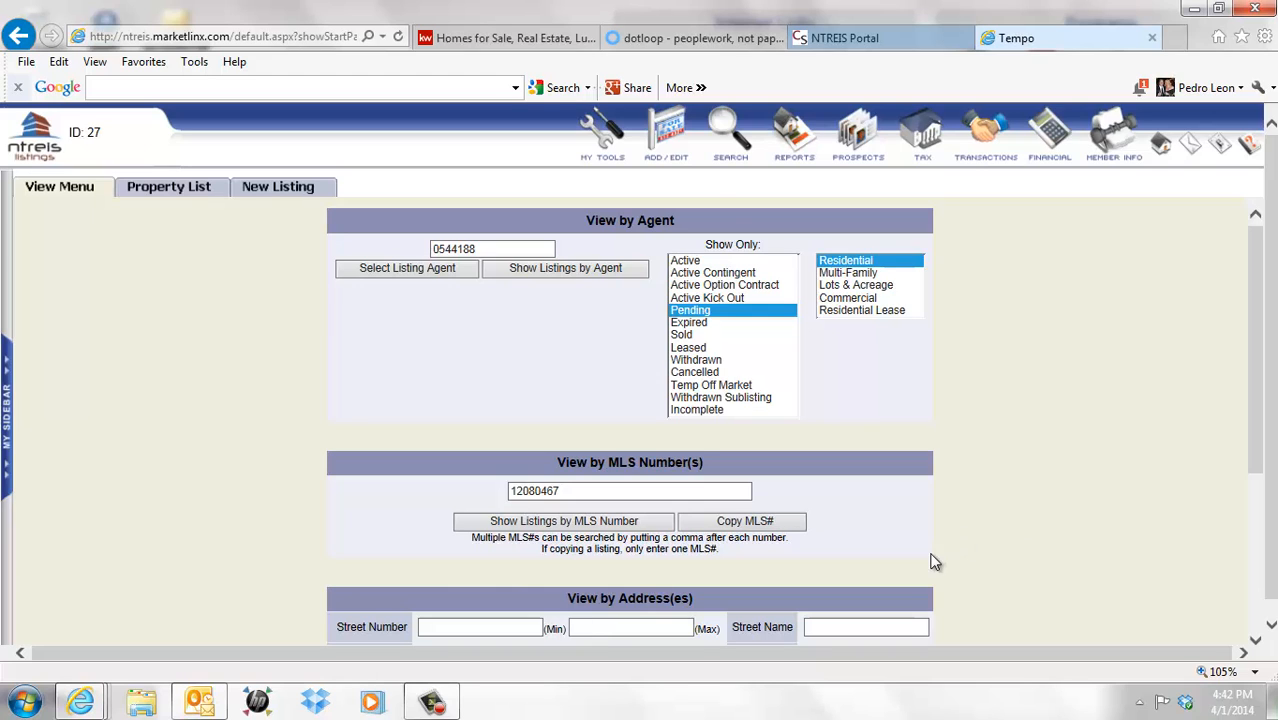
left_click(432, 702)
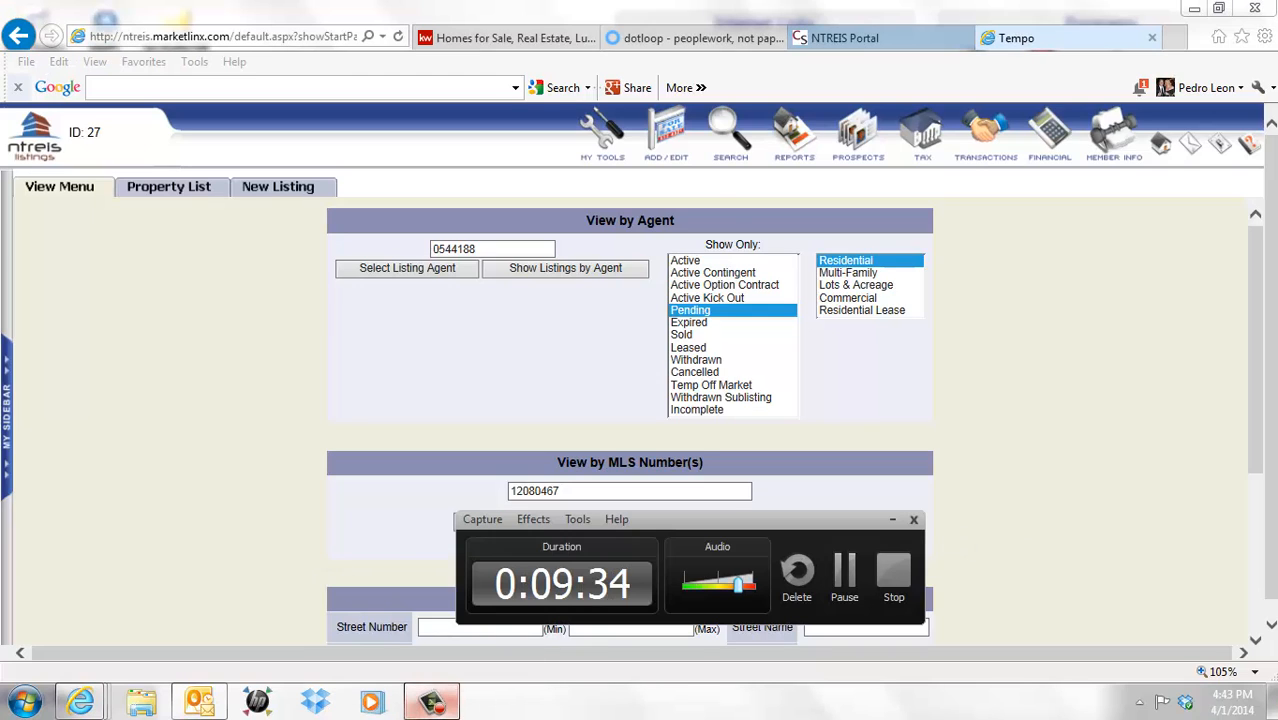